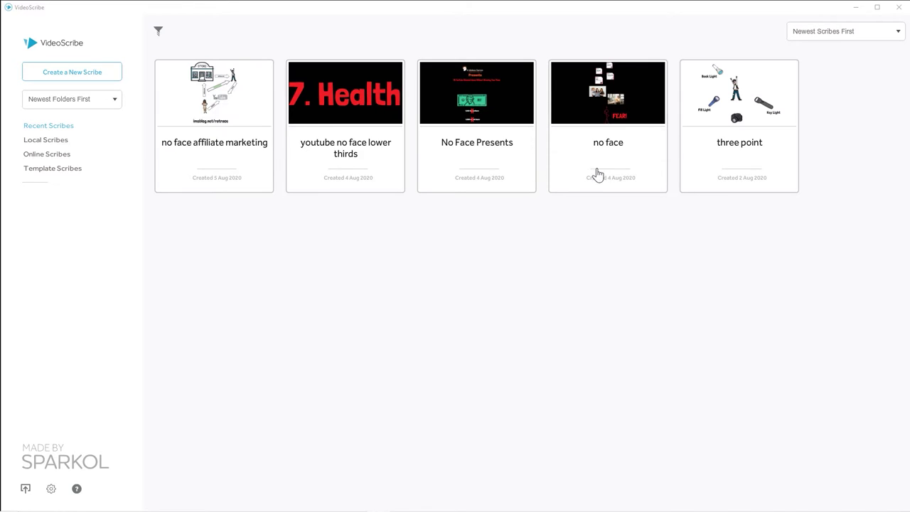
Step: Browse the Local, Online and Template scribe lists, then create a new blank scribe
left_click(44, 141)
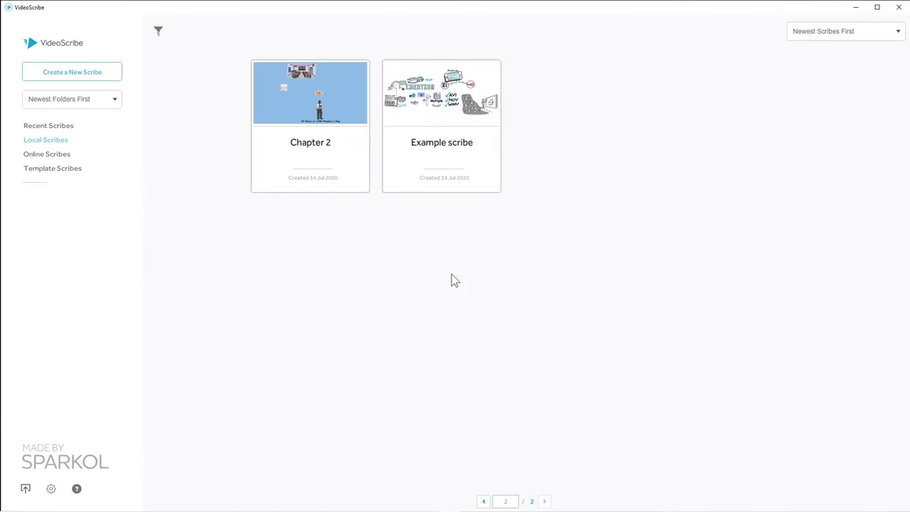
left_click(44, 155)
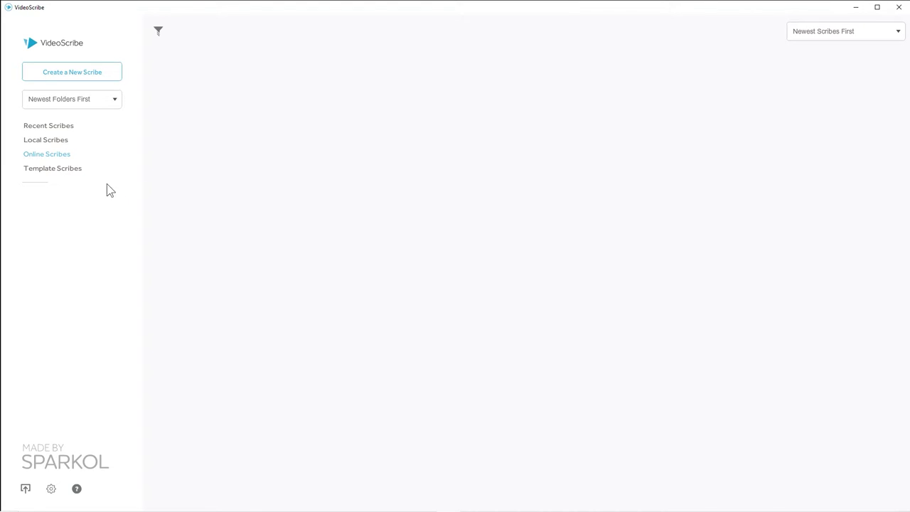
left_click(67, 171)
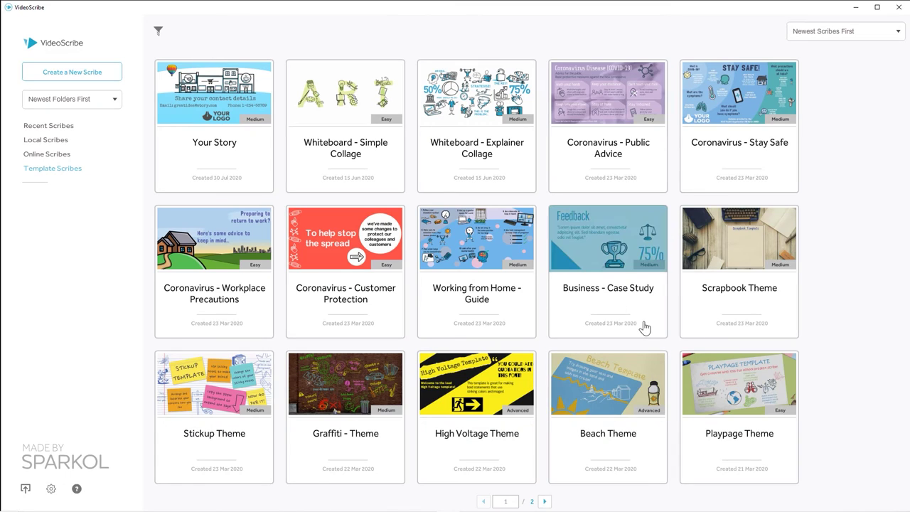
scroll(644, 327, "down", 1)
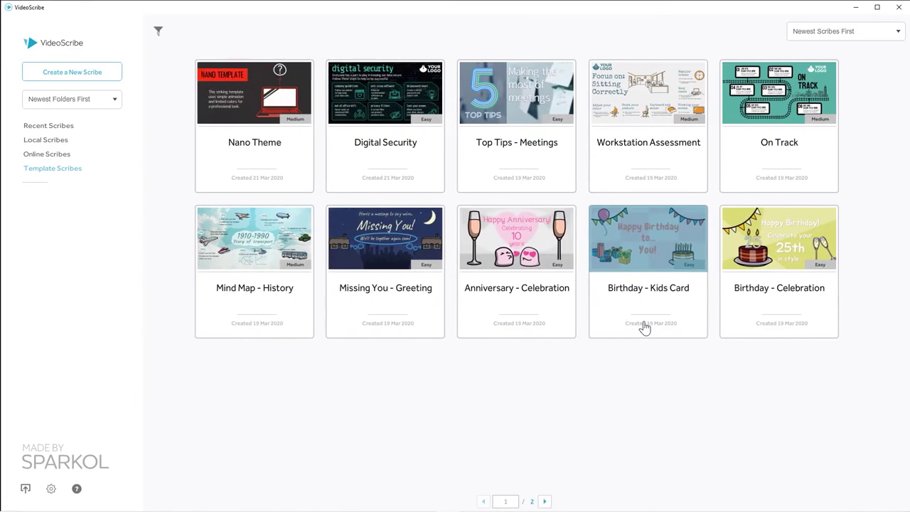
scroll(644, 327, "up", 1)
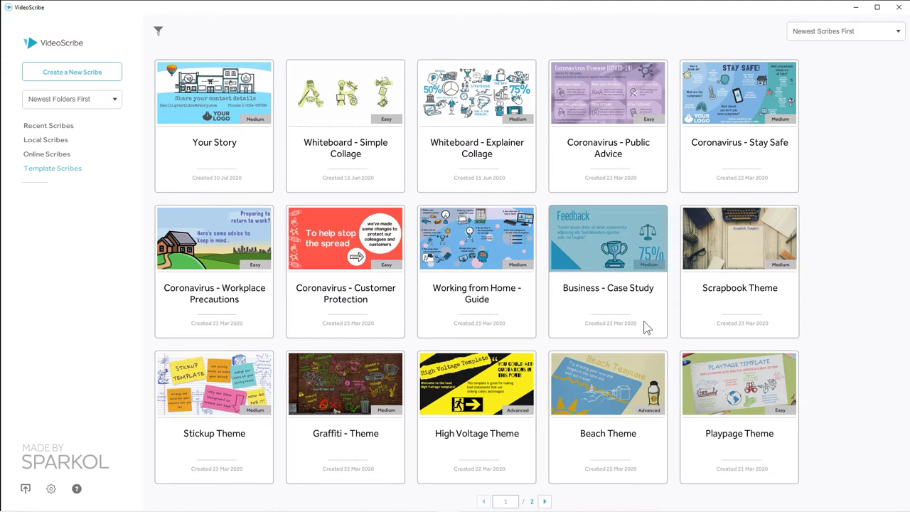
left_click(63, 75)
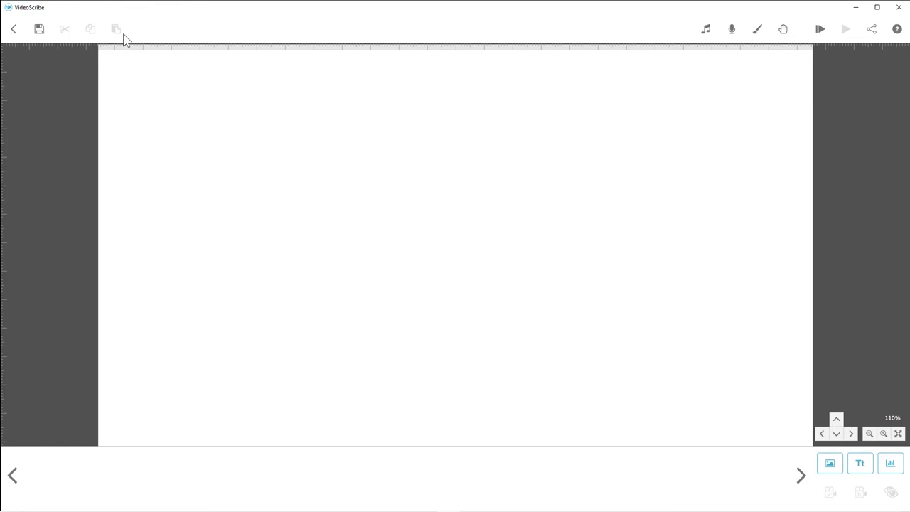
left_click(707, 30)
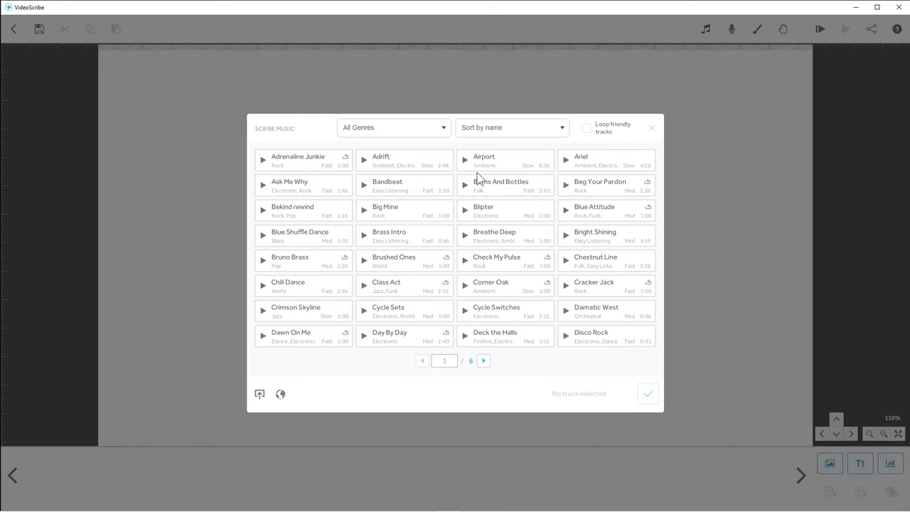
Step: Add the loop-friendly Jazz track 'Miles From Here' as the scribe music at about half volume
left_click(443, 132)
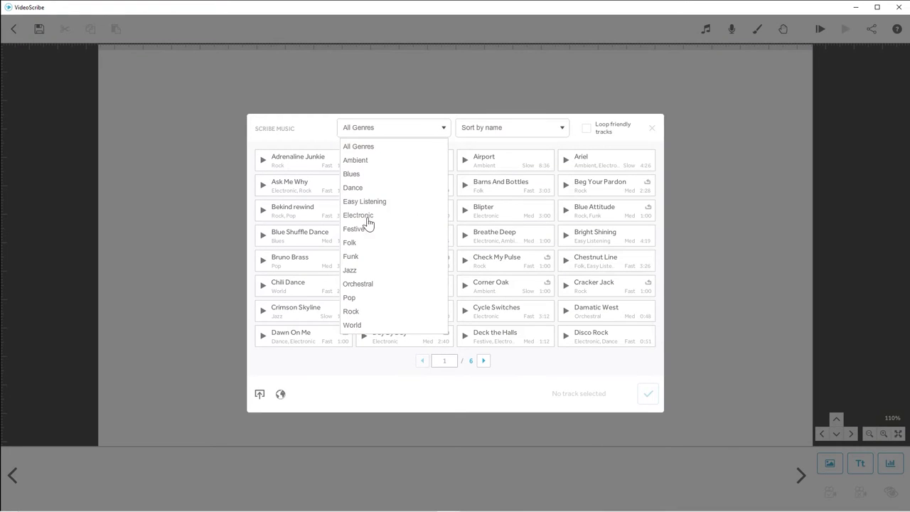
left_click(352, 269)
left_click(490, 133)
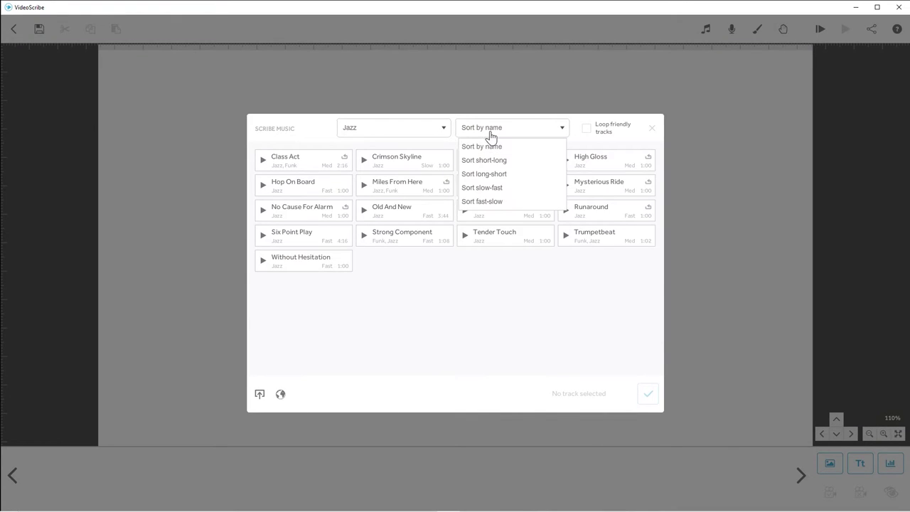
left_click(586, 128)
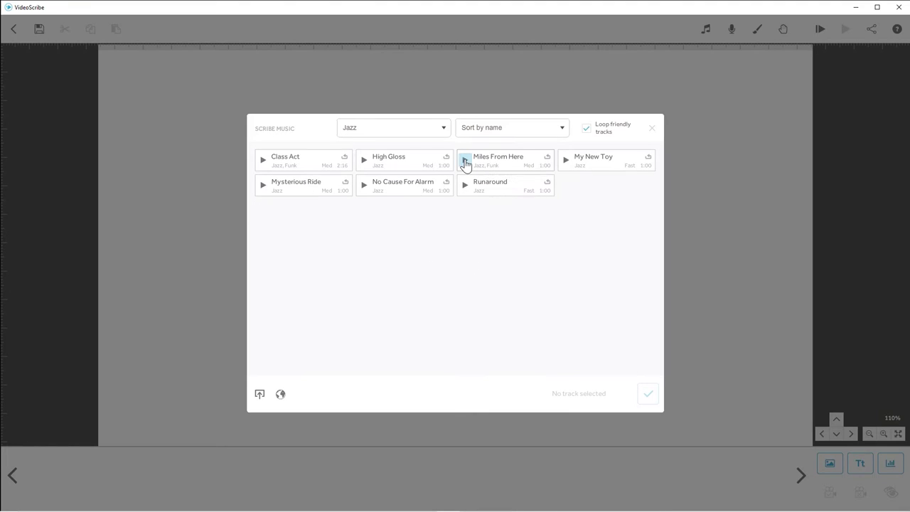
left_click(465, 159)
left_click(489, 170)
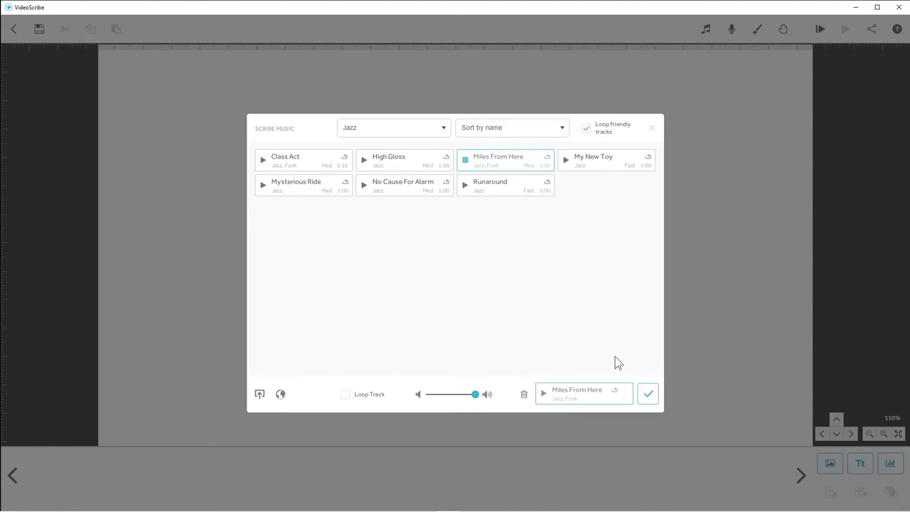
left_click_drag(475, 395, 436, 395)
left_click(648, 394)
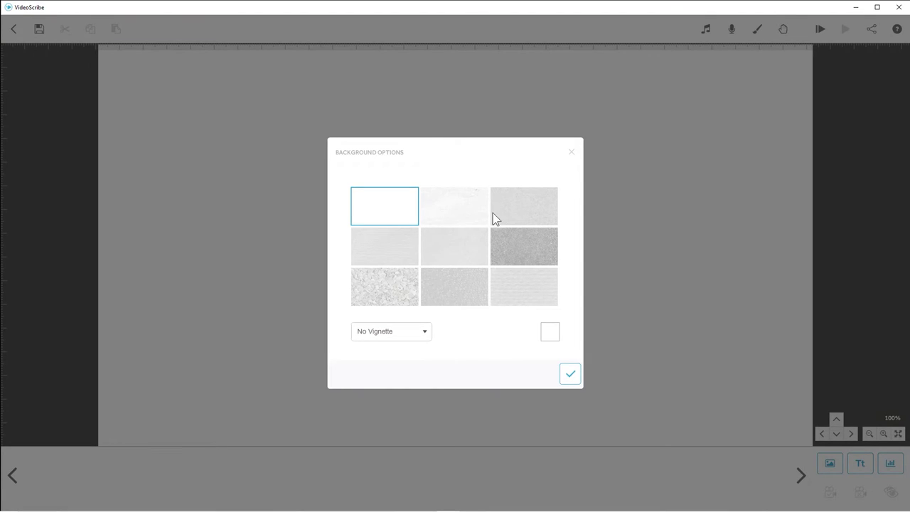
Step: Choose the second-row first background texture and set the background colour to #e3e3e3
left_click(378, 243)
left_click(555, 334)
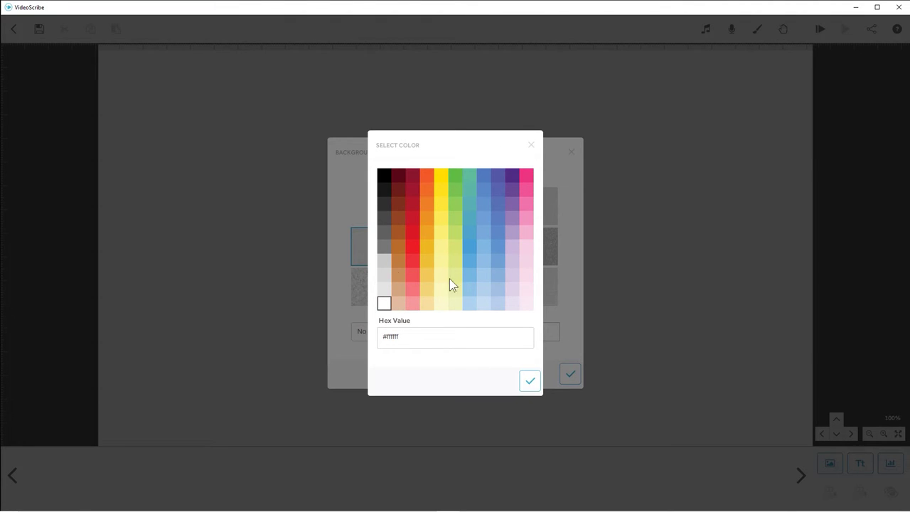
left_click(383, 290)
left_click(529, 380)
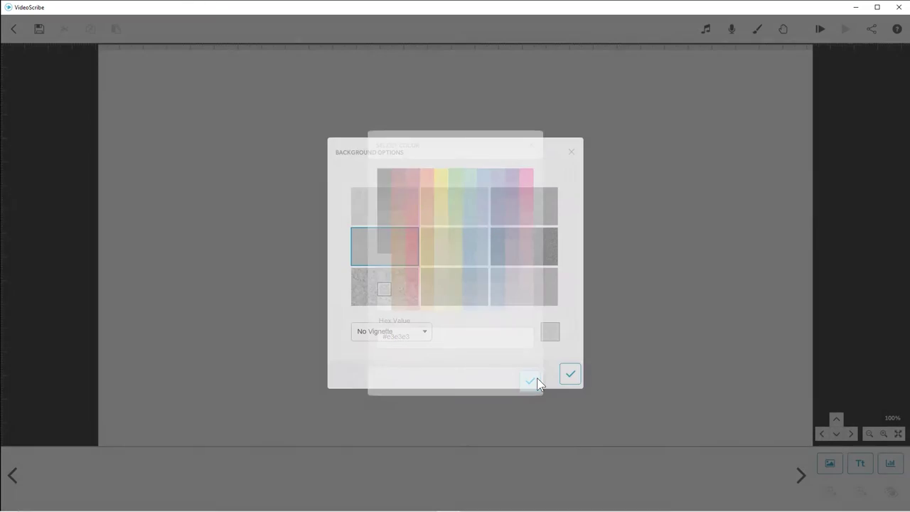
Step: Try Soft and Hard vignettes, then apply the background with No Vignette
left_click(407, 334)
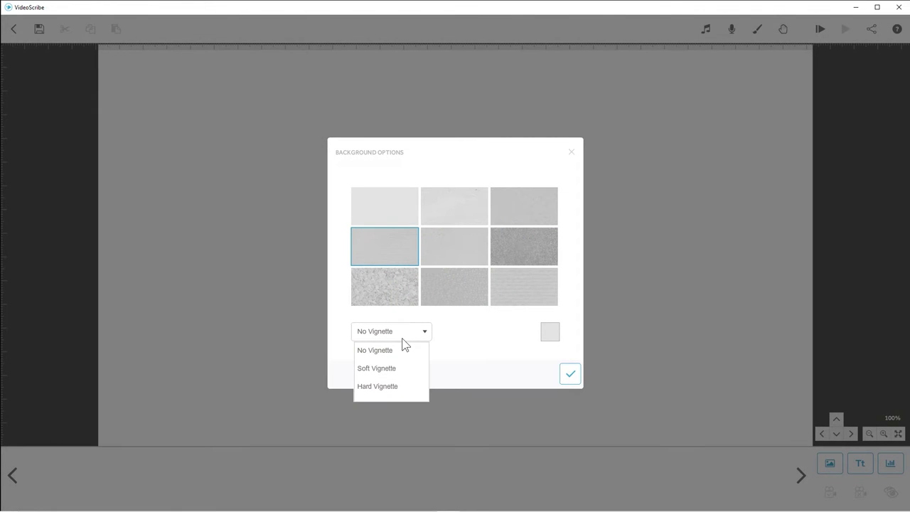
left_click(394, 369)
left_click(384, 338)
left_click(388, 387)
left_click(408, 333)
left_click(379, 351)
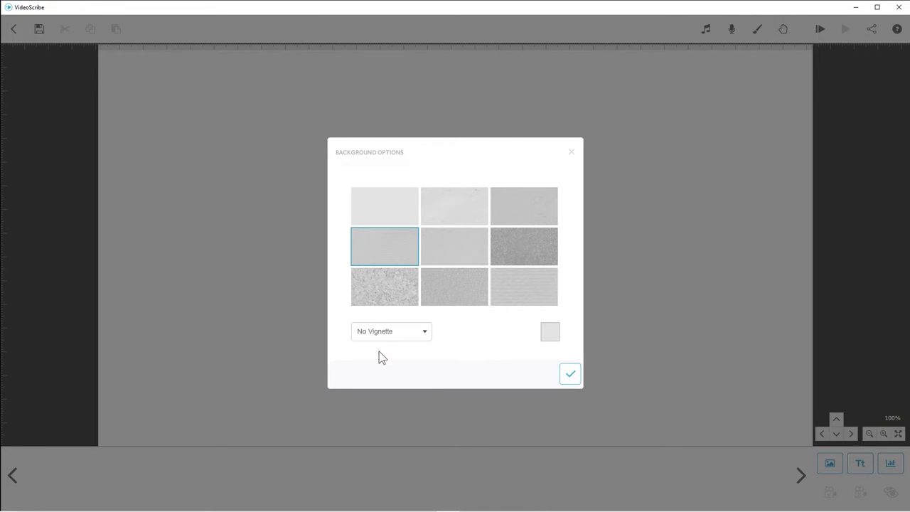
left_click(570, 374)
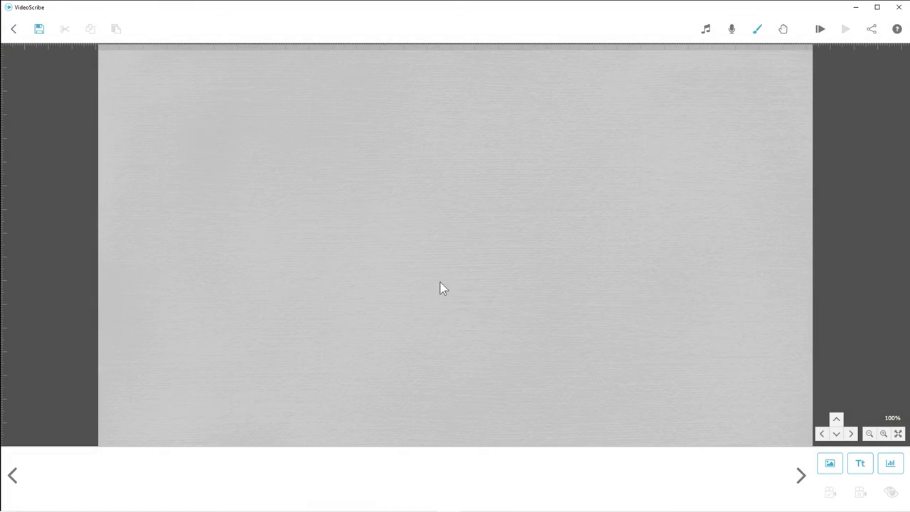
Step: Preview the first hand in the pens category of the drawing-hand choices
left_click(781, 34)
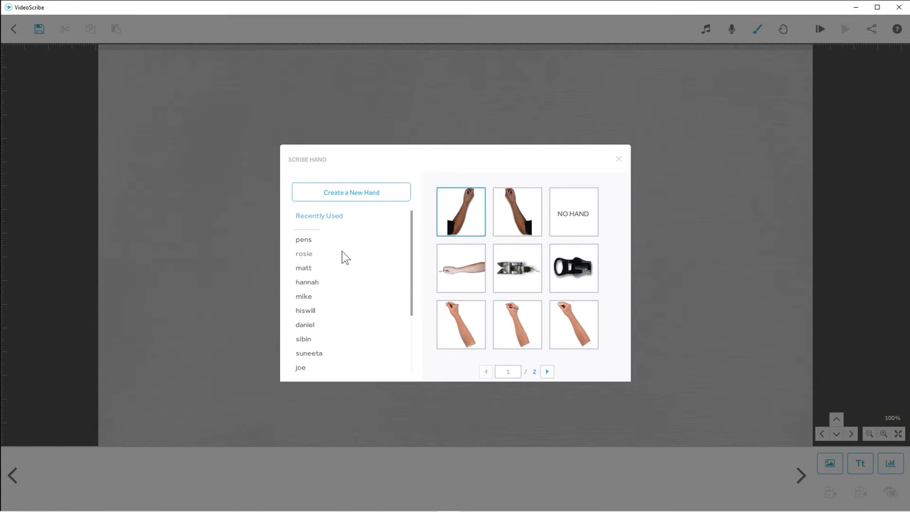
left_click(315, 241)
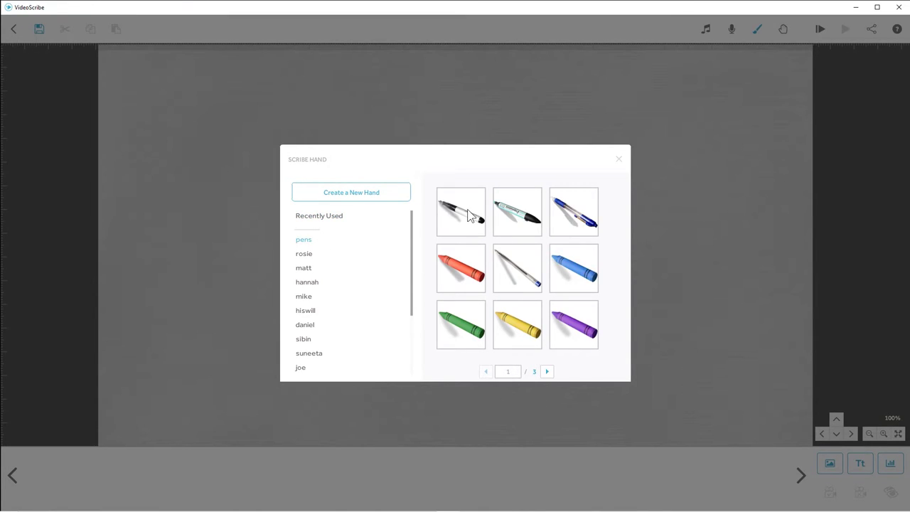
left_click(468, 212)
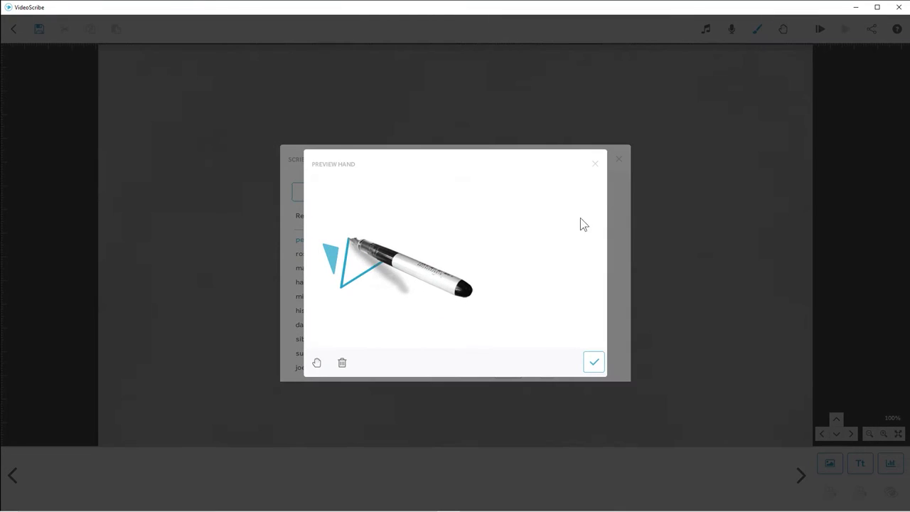
left_click(595, 164)
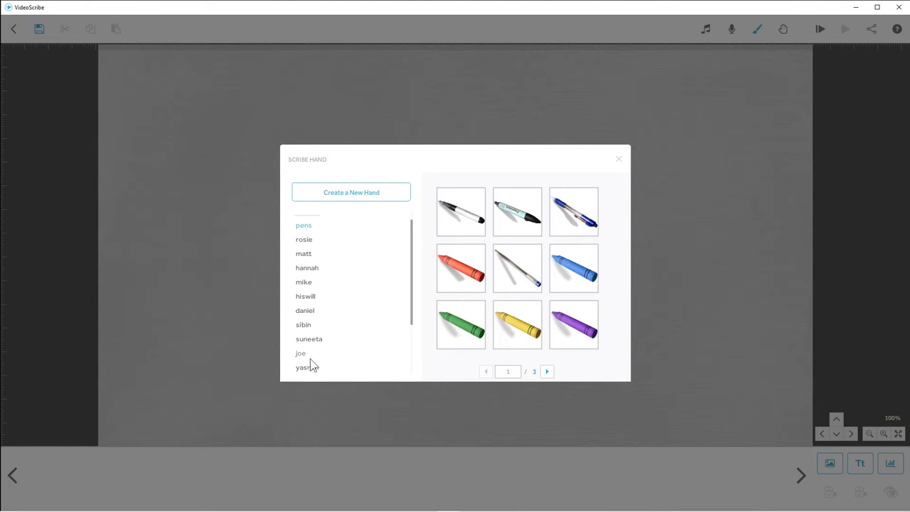
Step: Preview the skeleton hand holding a blue pen on page 4 of the Seasonal hands
scroll(328, 312, "down", 3)
left_click(314, 347)
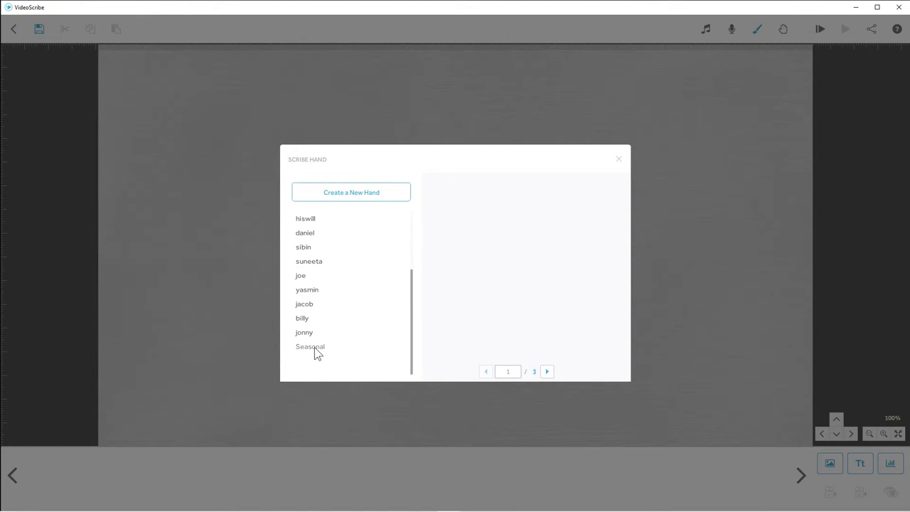
left_click(547, 372)
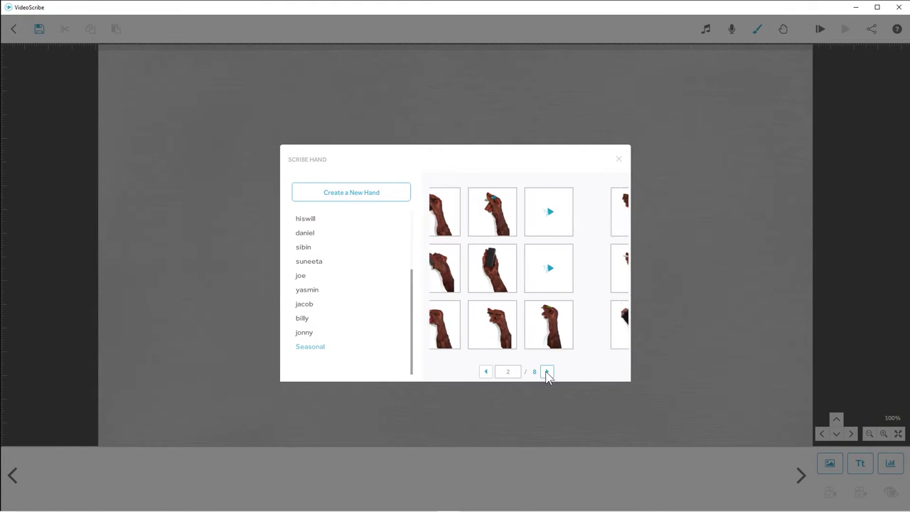
left_click(547, 373)
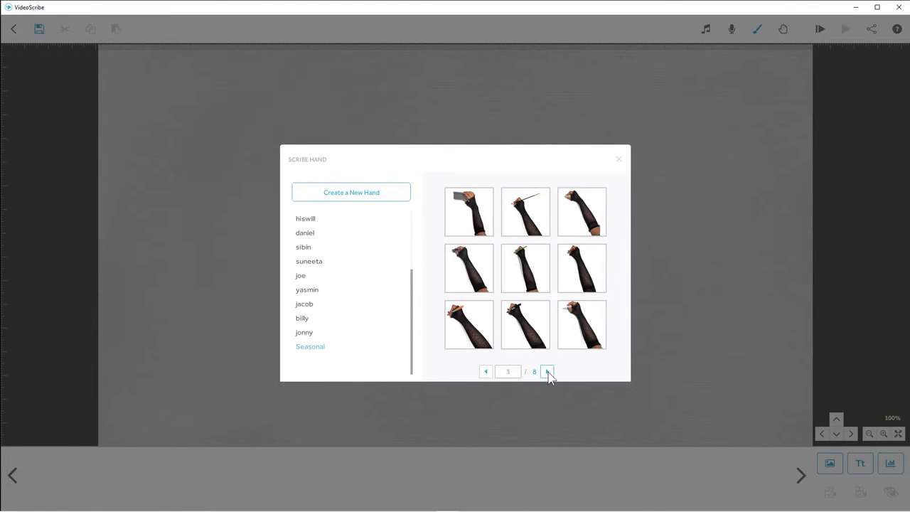
left_click(546, 372)
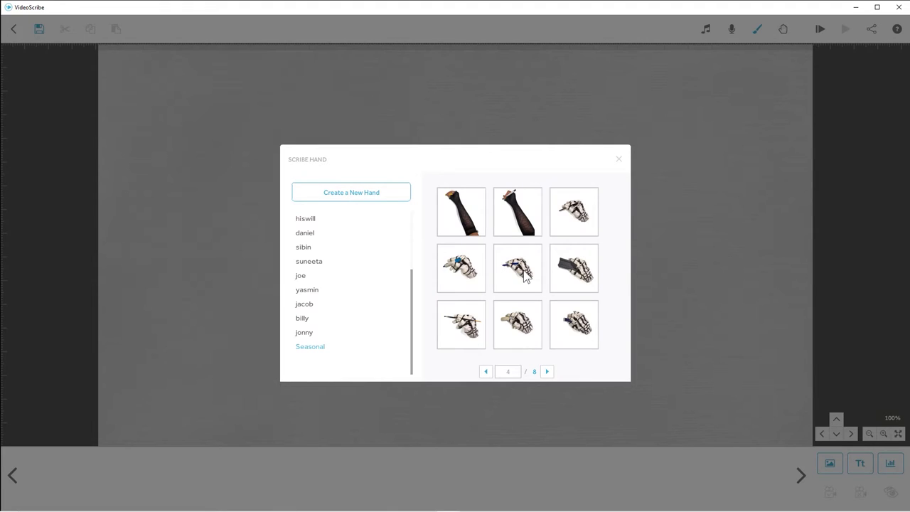
left_click(524, 276)
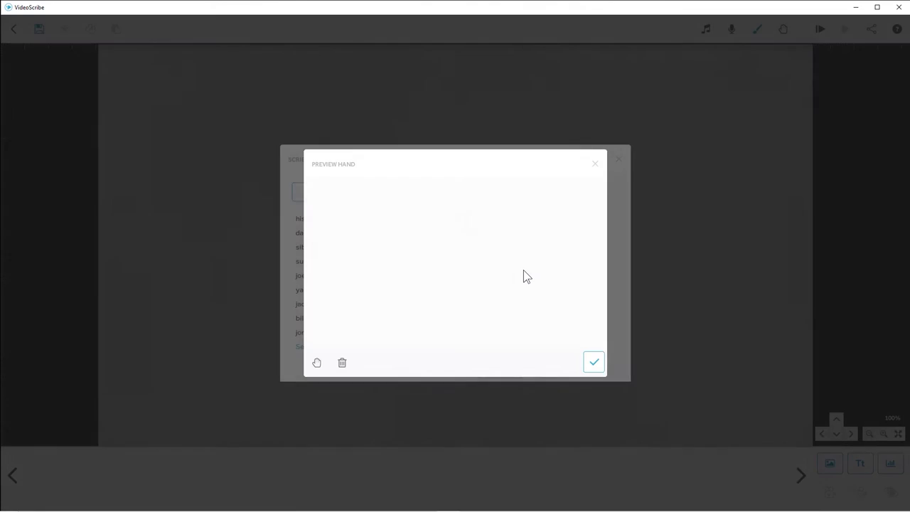
left_click(594, 165)
scroll(346, 270, "up", 3)
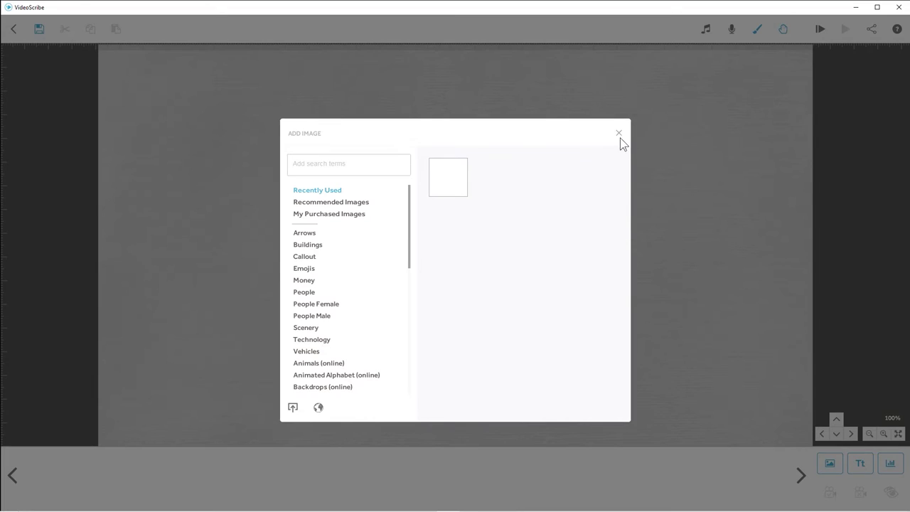
Step: Close the Add Image dialog without adding an image and open the Add Text dialog
left_click(617, 134)
left_click(860, 465)
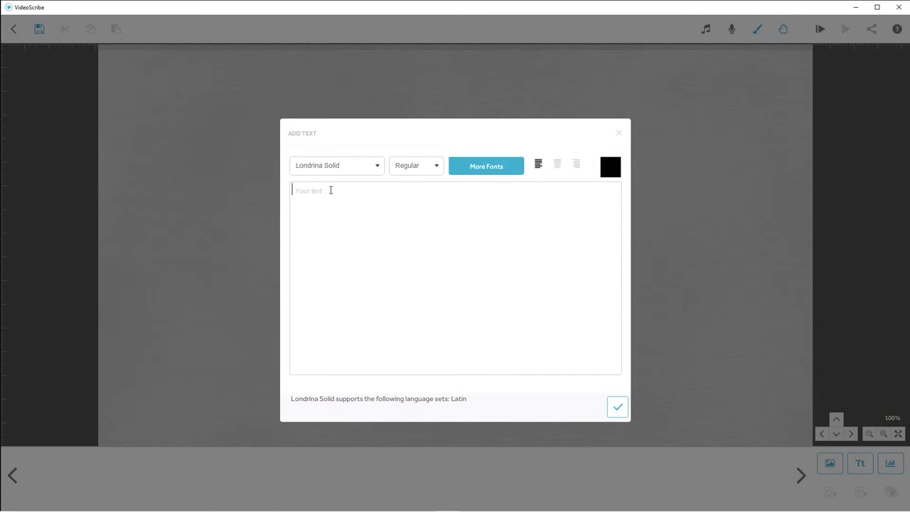
Step: Add the text 'Do you want to learn how to make an animated YouTube video?' in Londrina Solid Regular
type("D")
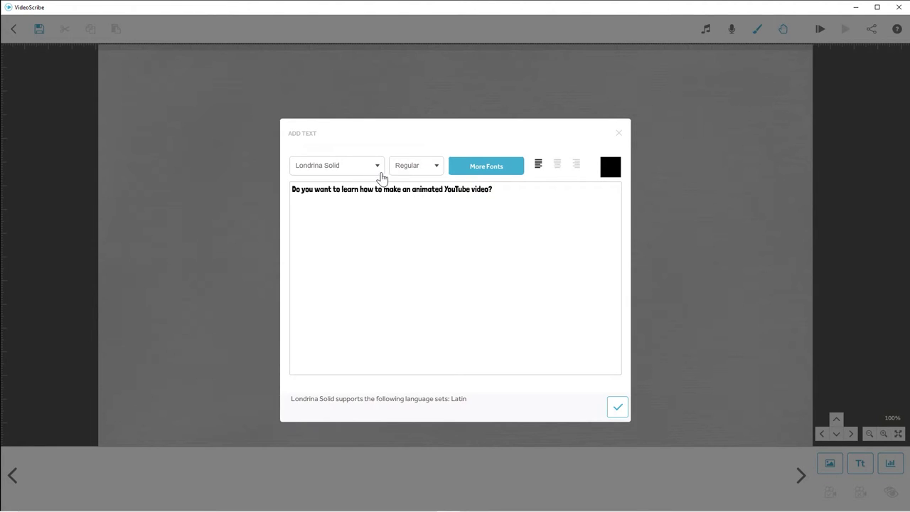
left_click(378, 168)
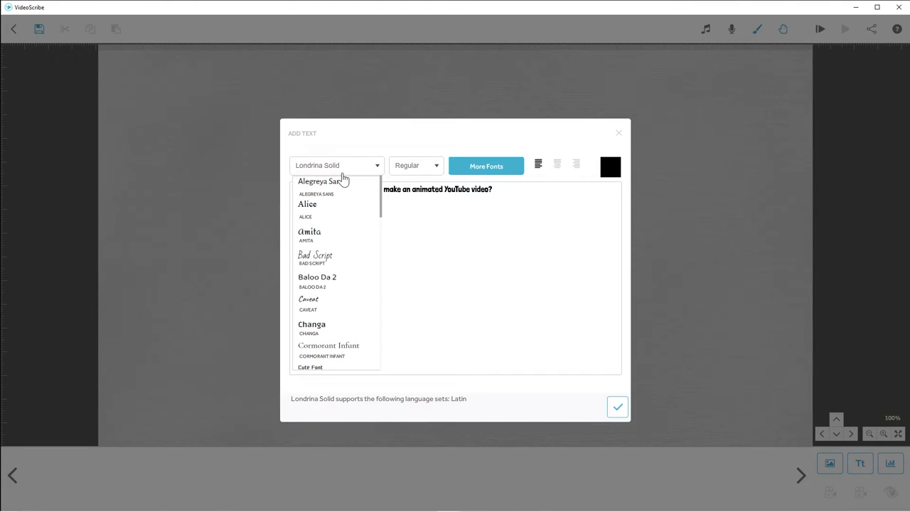
left_click(508, 266)
left_click(433, 166)
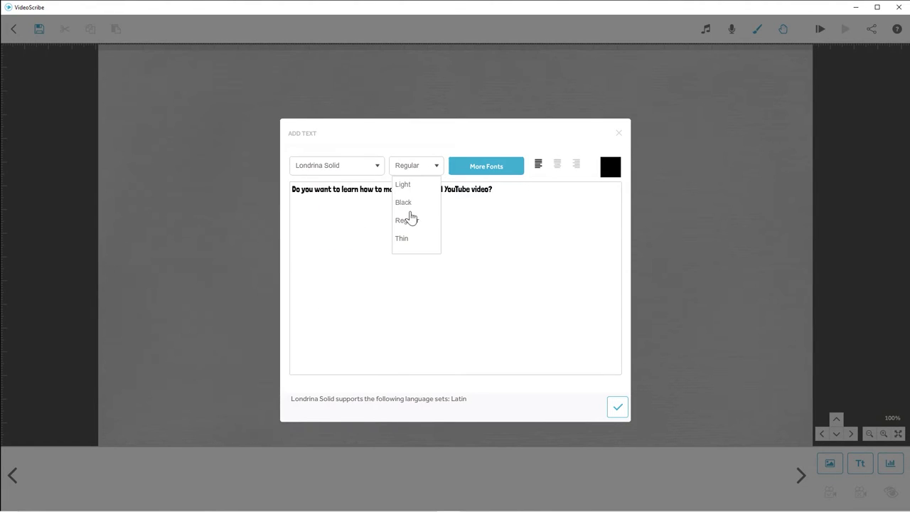
left_click(546, 277)
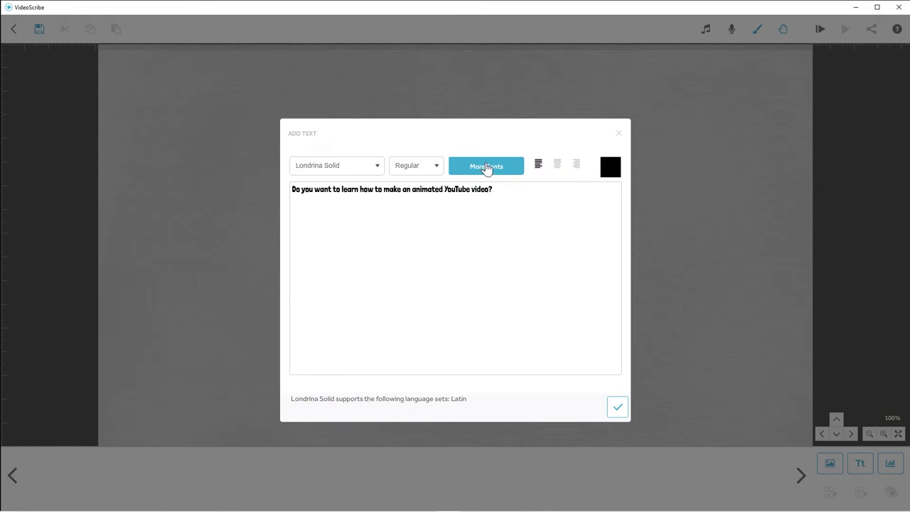
left_click(487, 166)
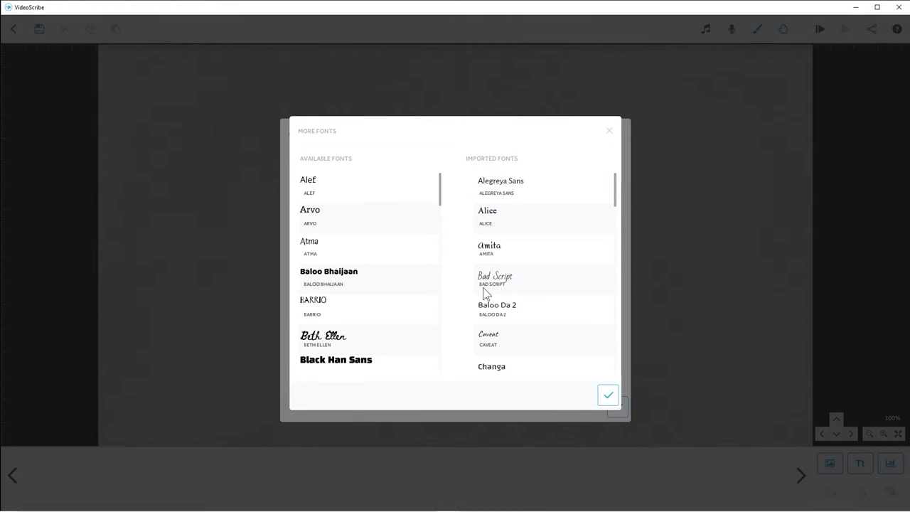
left_click(608, 396)
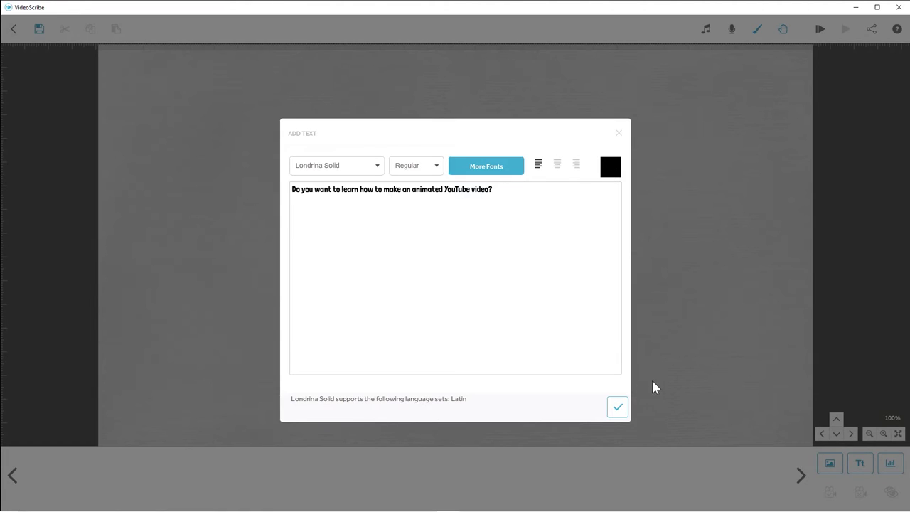
left_click(617, 409)
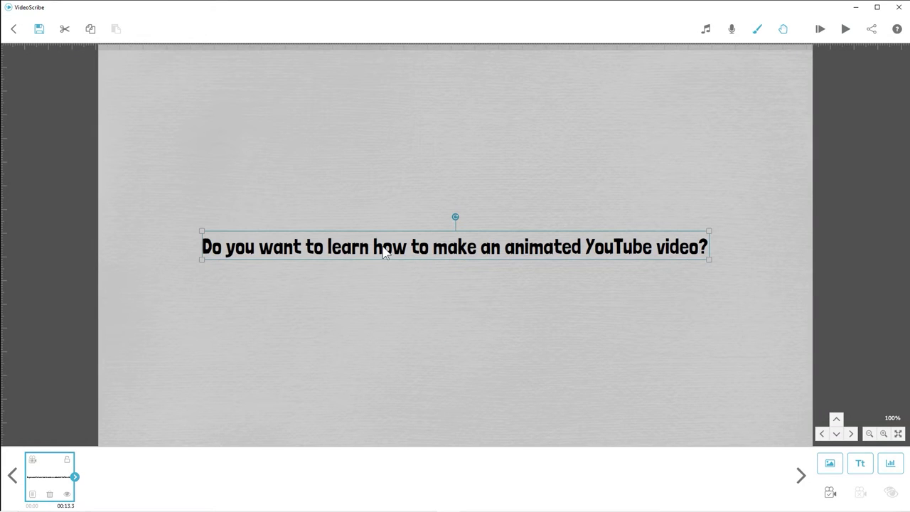
Step: Move the question near the top, centre the camera on it, and play the scribe
left_click_drag(384, 254, 384, 100)
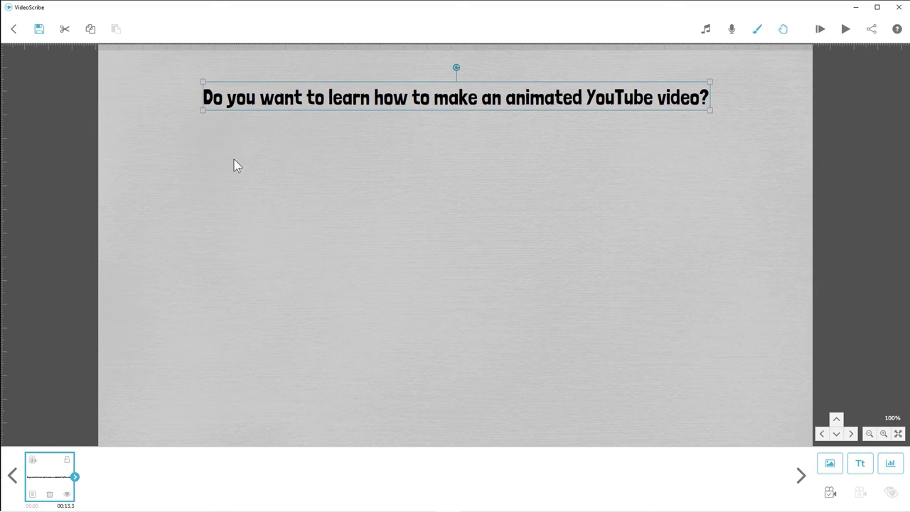
left_click(39, 477)
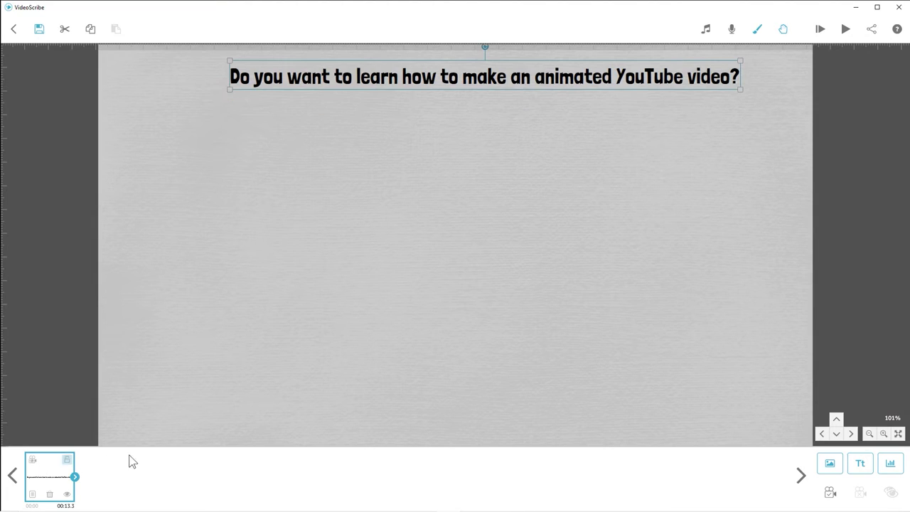
left_click(32, 462)
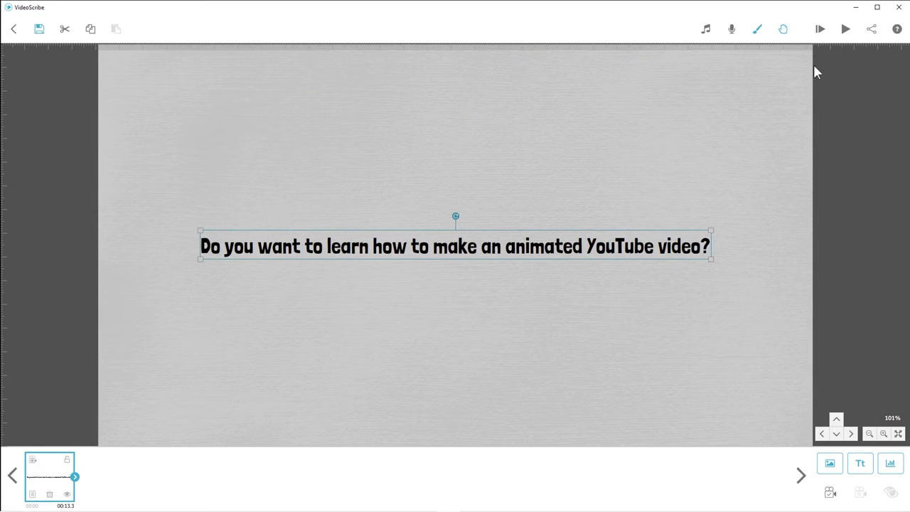
left_click(845, 28)
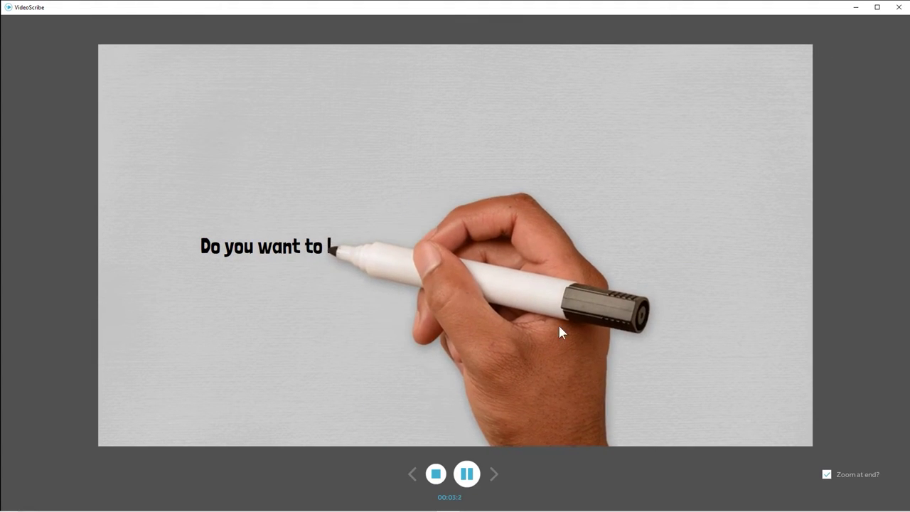
left_click(436, 474)
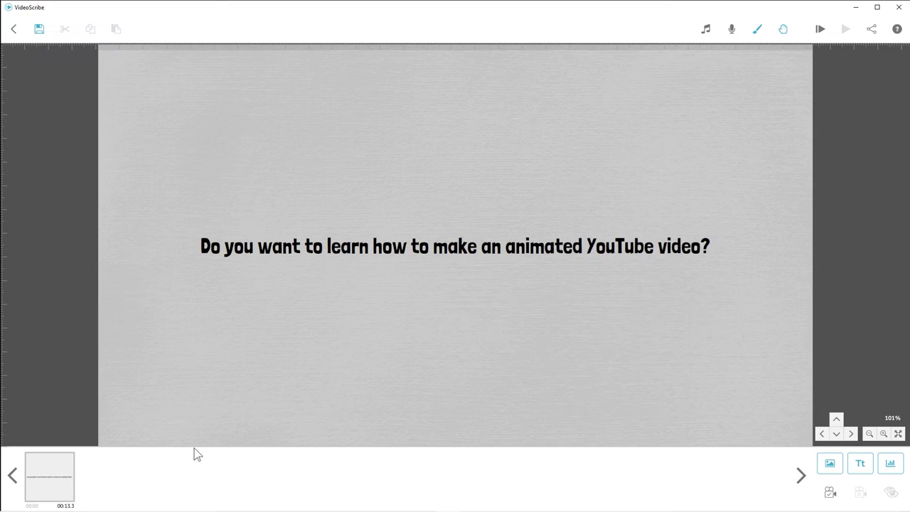
left_click(58, 480)
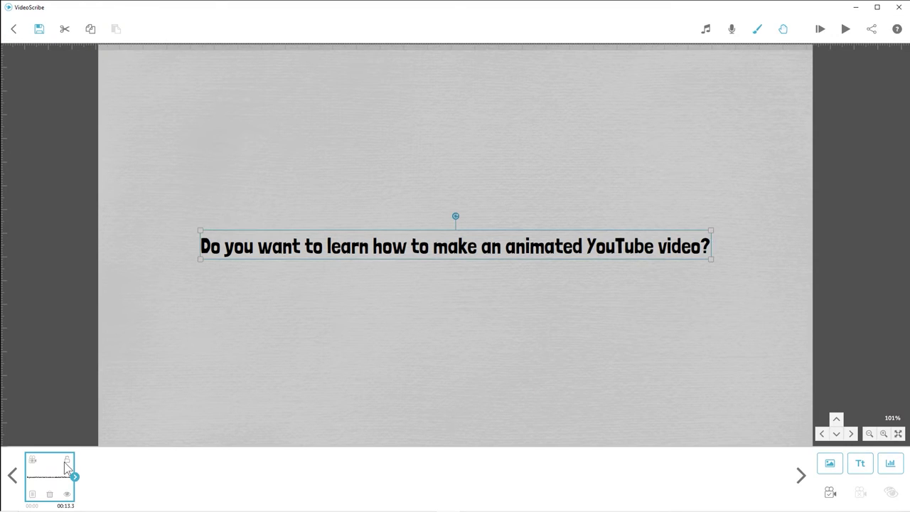
left_click(32, 495)
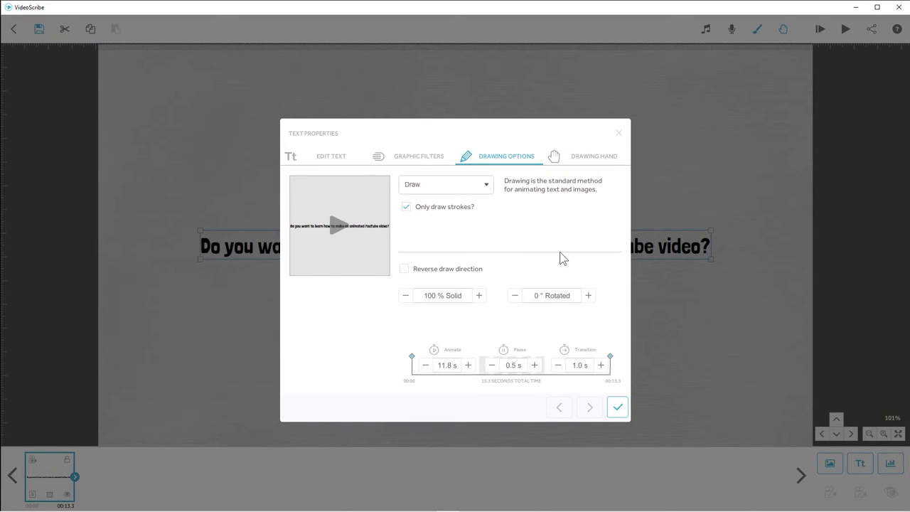
Step: Preview the Move In animation on the question, then set its mode back to Draw
left_click(481, 189)
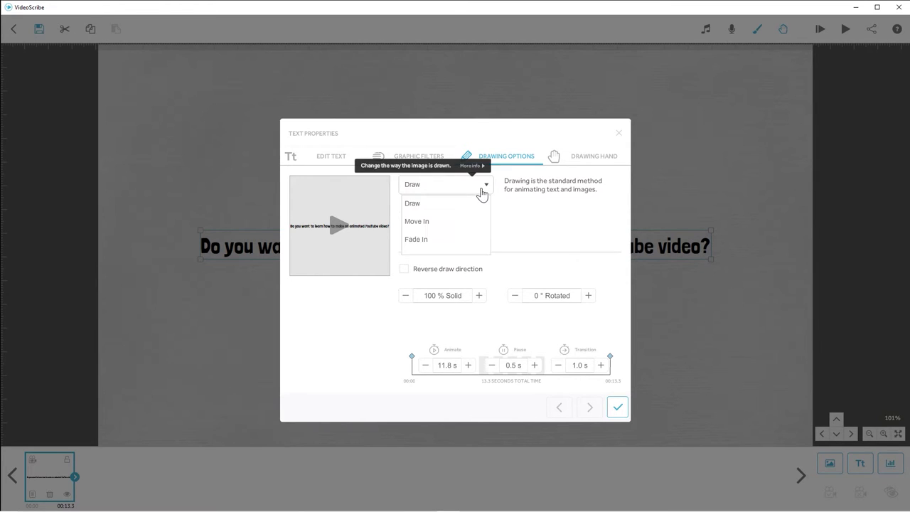
left_click(430, 224)
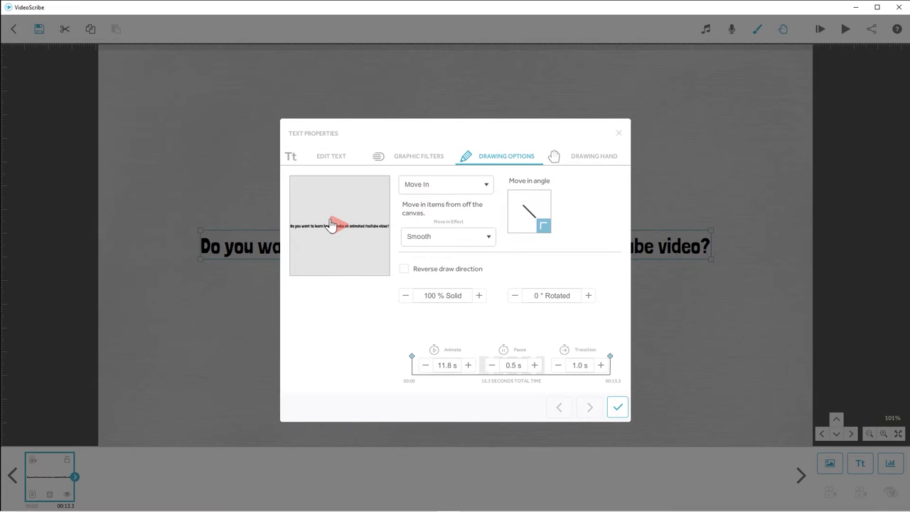
left_click(331, 222)
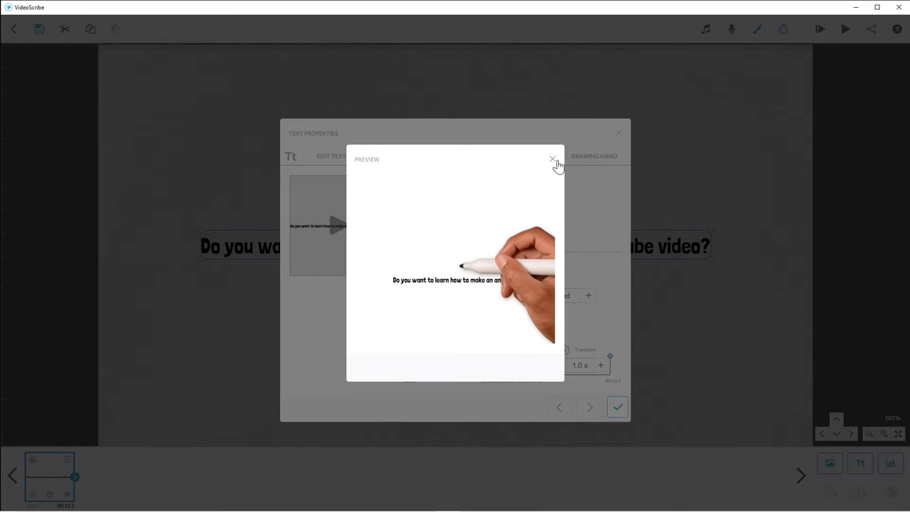
left_click(555, 160)
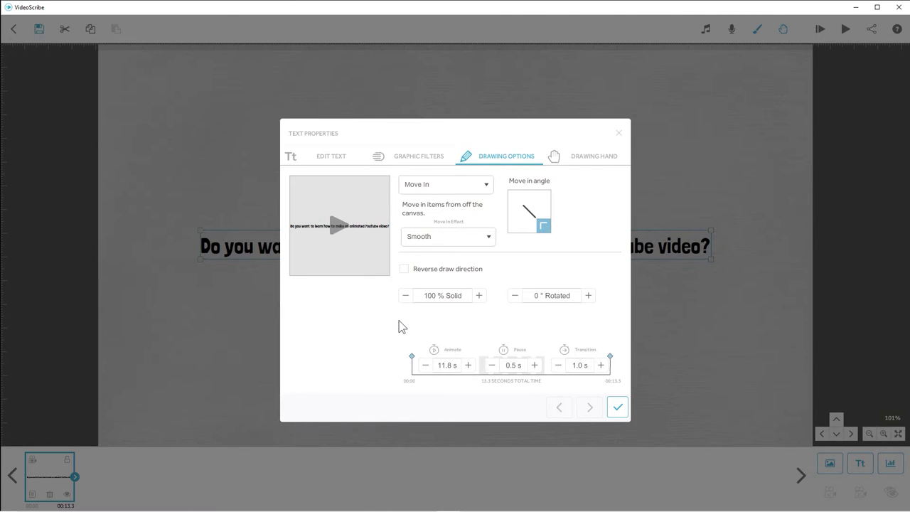
left_click(487, 187)
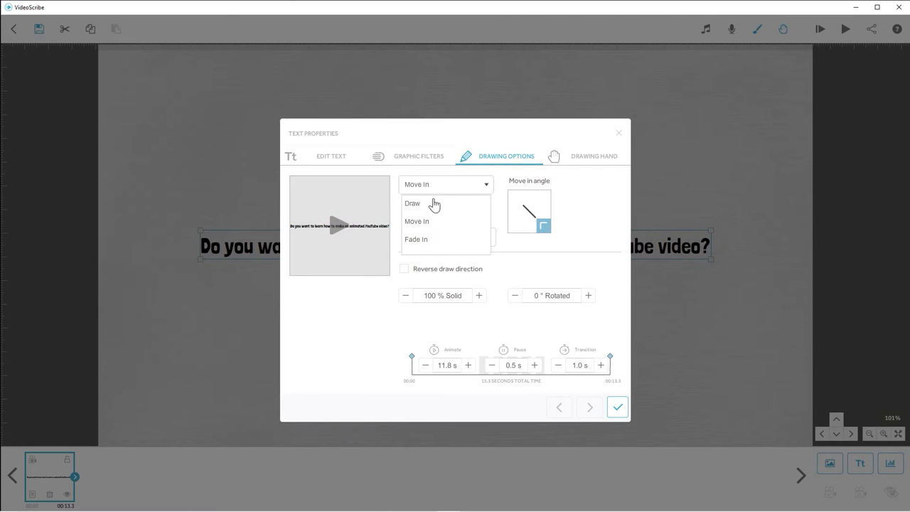
left_click(430, 205)
left_click(487, 187)
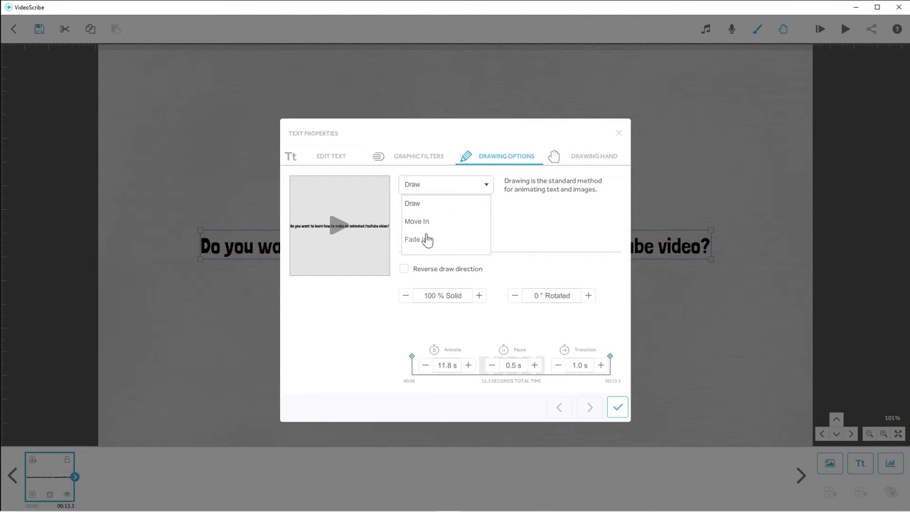
left_click(366, 285)
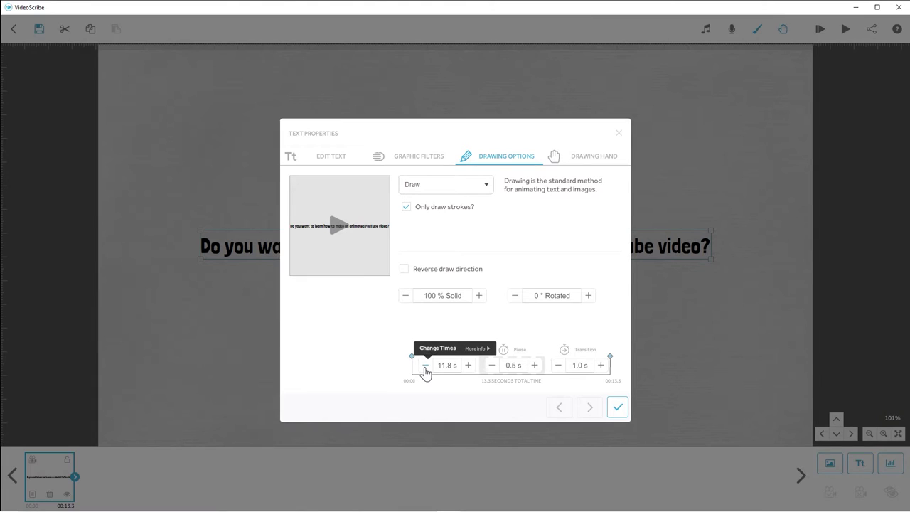
Step: Set the question's Animate time to 3.0 s in Draw mode, giving 4.5 s total
left_click_drag(425, 366, 426, 366)
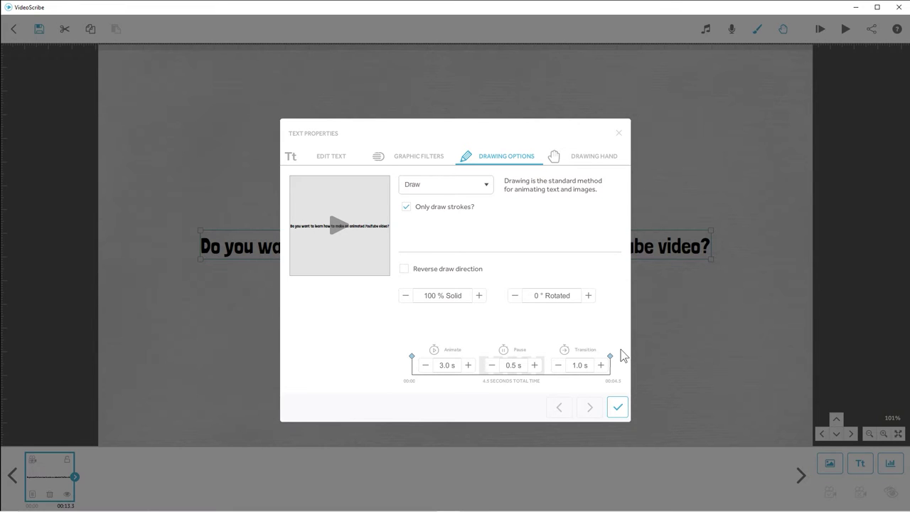
left_click(488, 186)
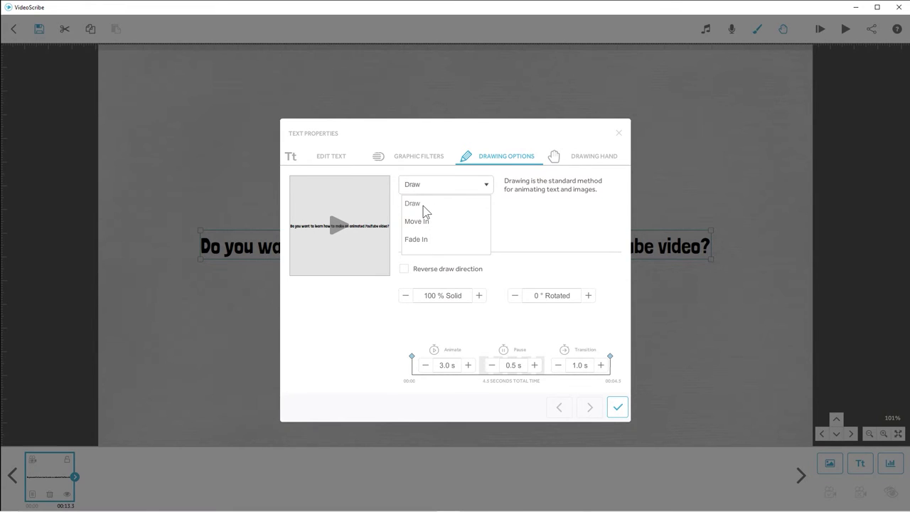
left_click(425, 211)
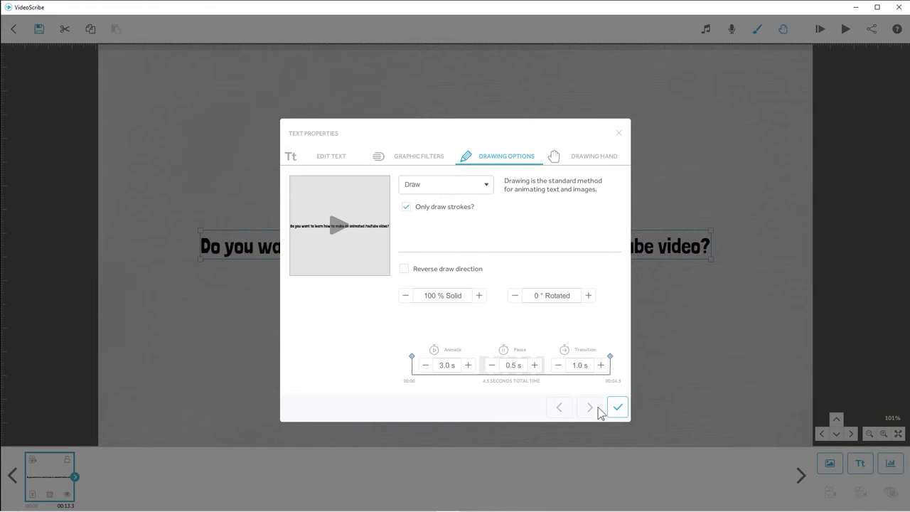
Step: Apply the 3.0 s timing, drag the question to the canvas top, and preview the scribe twice
left_click(617, 408)
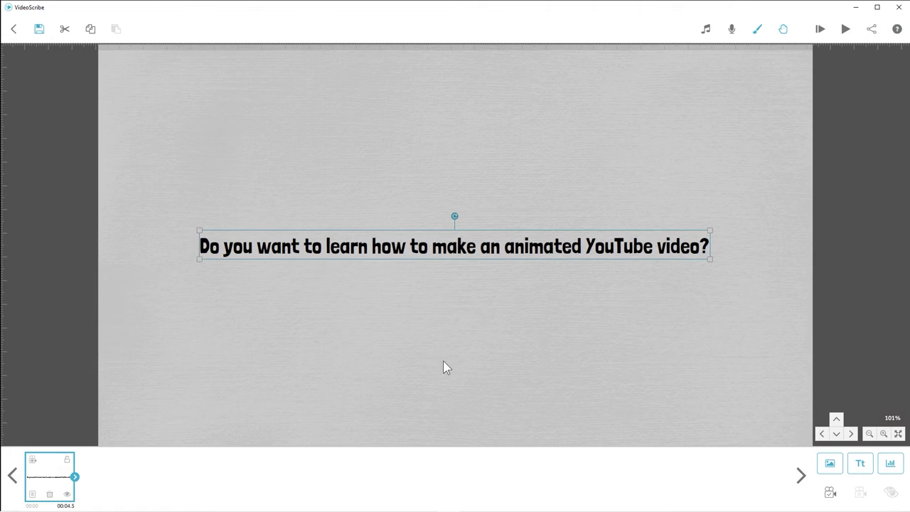
left_click_drag(419, 250, 416, 97)
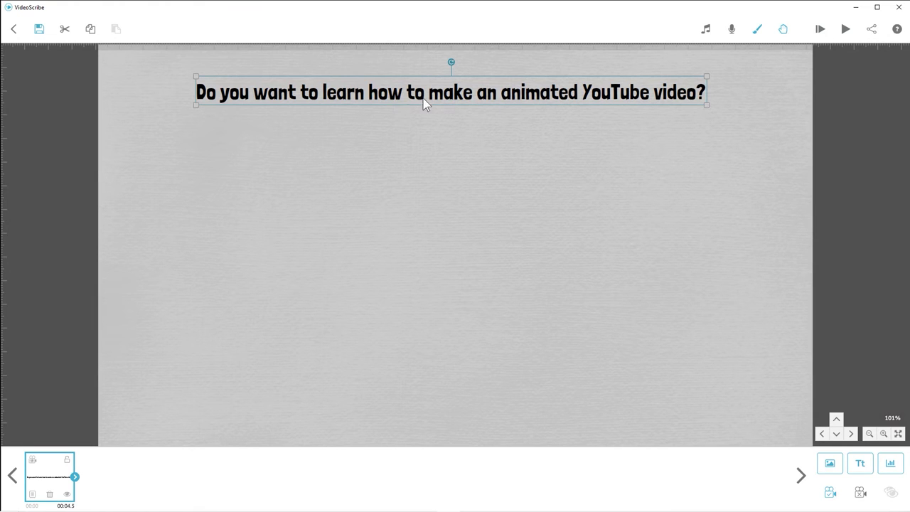
left_click(844, 30)
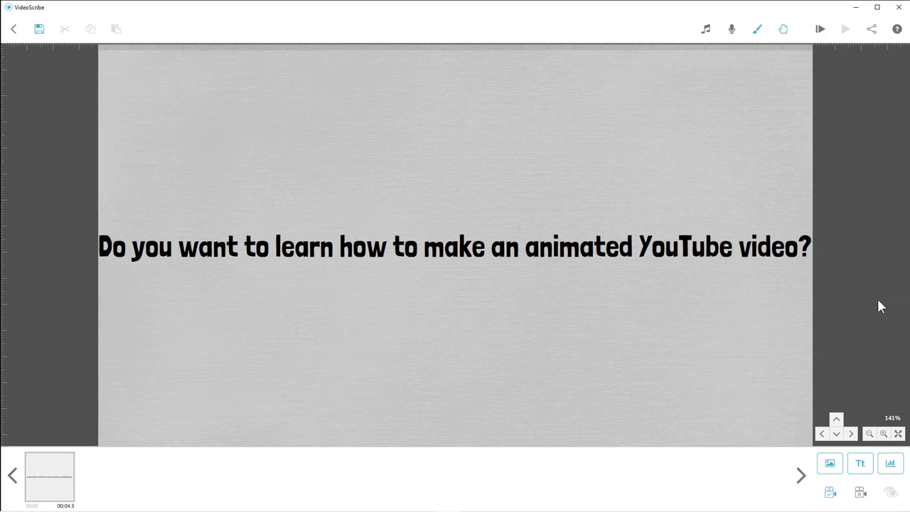
left_click(820, 28)
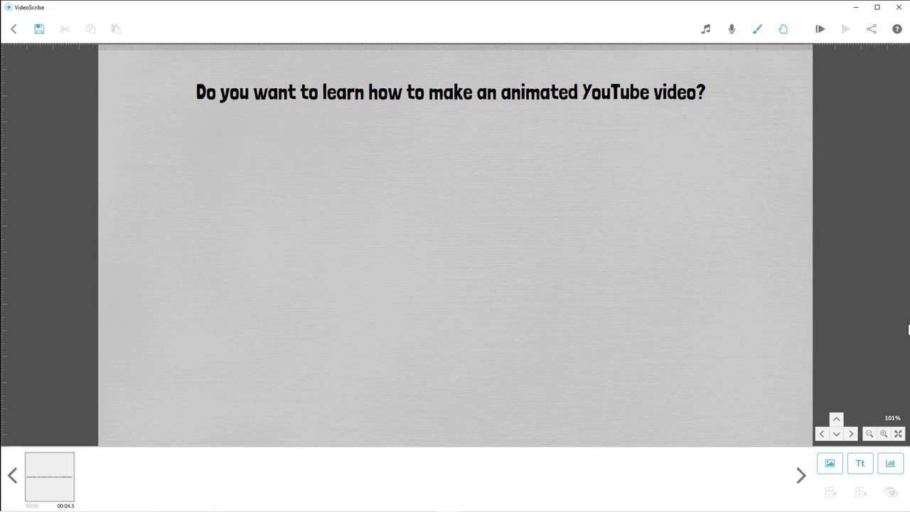
Step: Delete 'YouTube video?' from the question so it reads 'Do you want to learn how to make an animated'
left_click(487, 103)
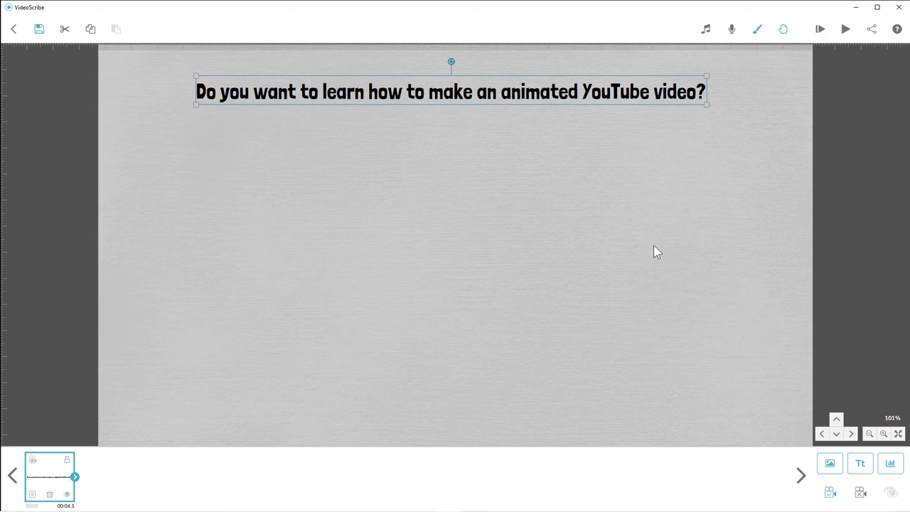
double_click(580, 90)
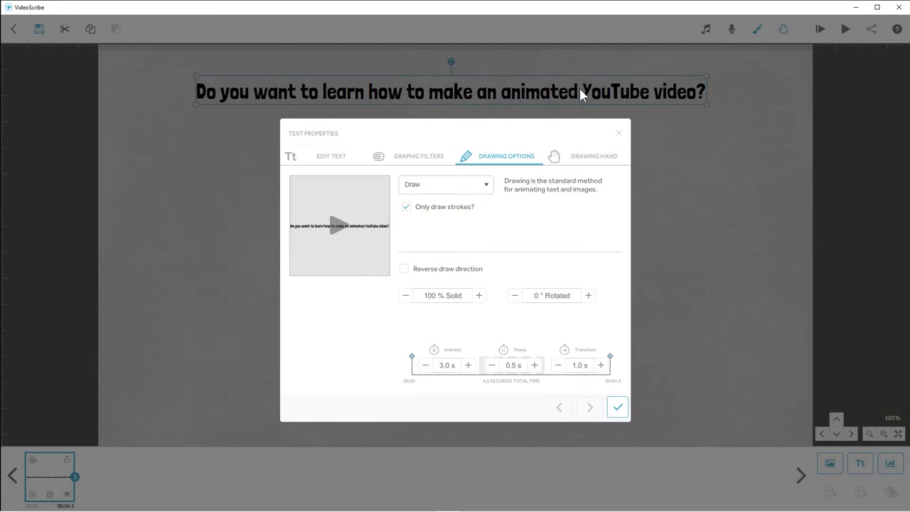
left_click(338, 157)
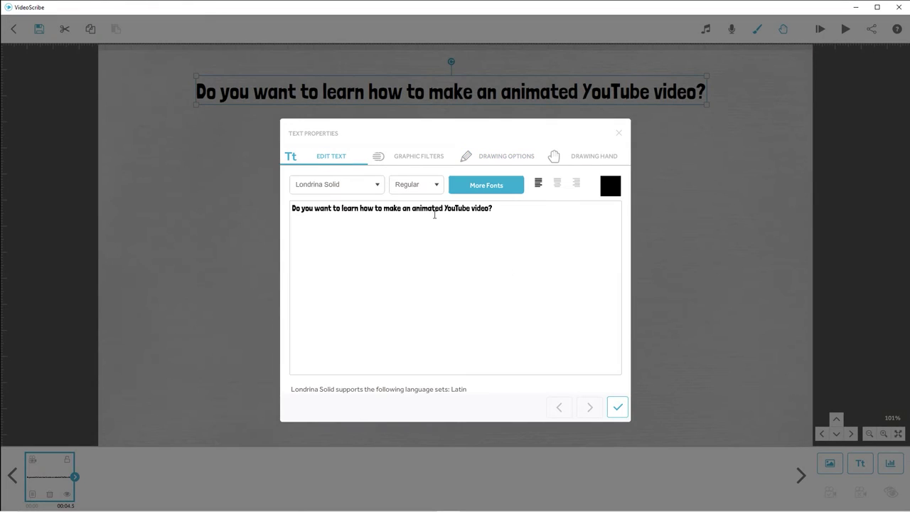
left_click_drag(442, 206, 473, 212)
left_click(494, 206, "shift")
key("BackSpace")
left_click(617, 407)
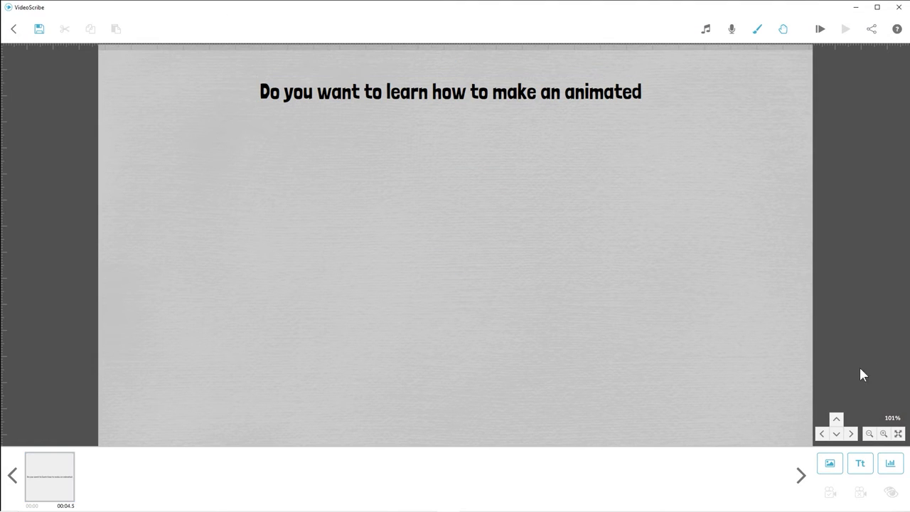
Step: Browse the image library's Arrows, Buildings and Callout categories, paging through the Buildings images
left_click(829, 464)
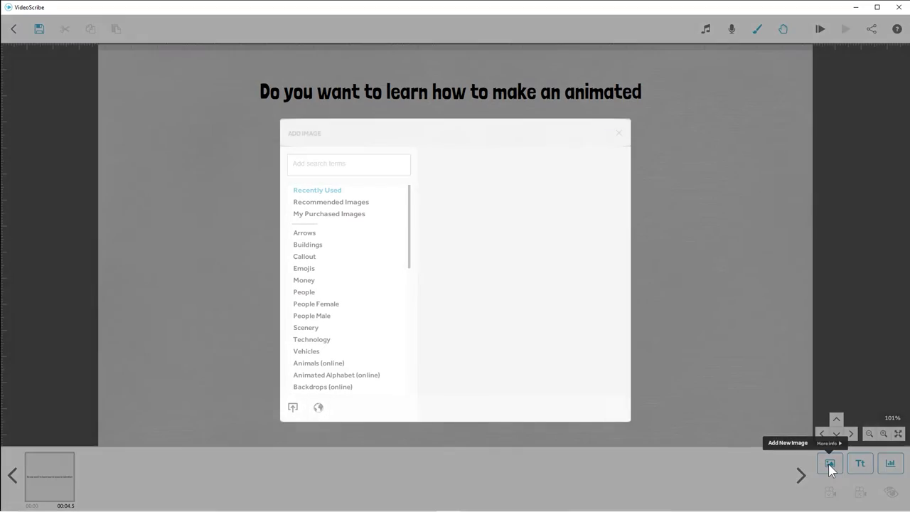
left_click(310, 235)
left_click(315, 249)
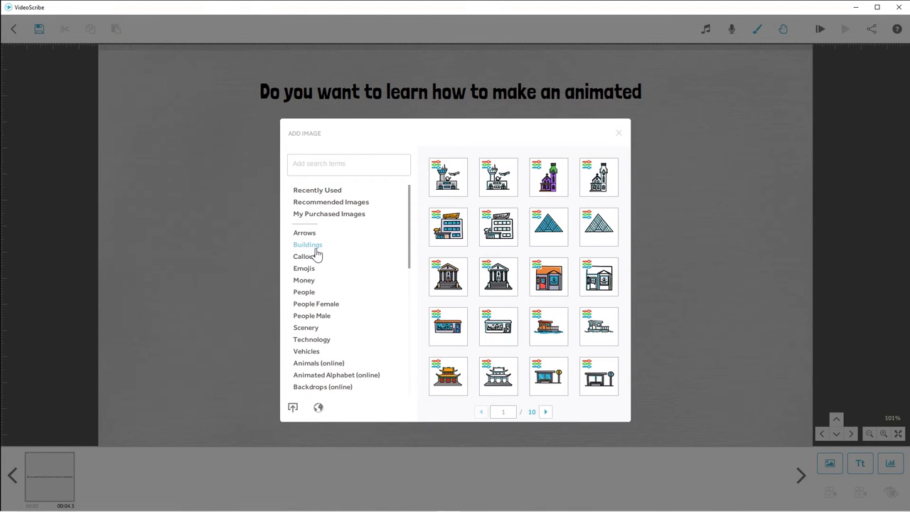
left_click(310, 257)
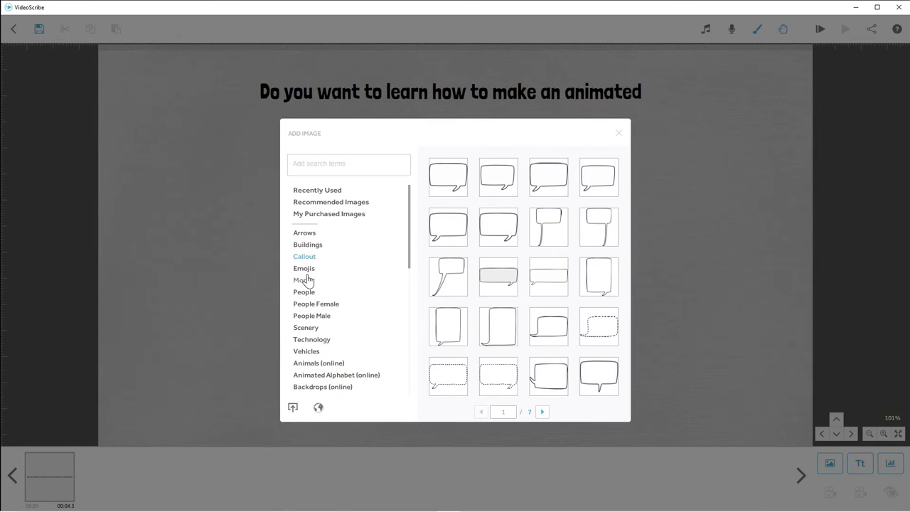
left_click(305, 245)
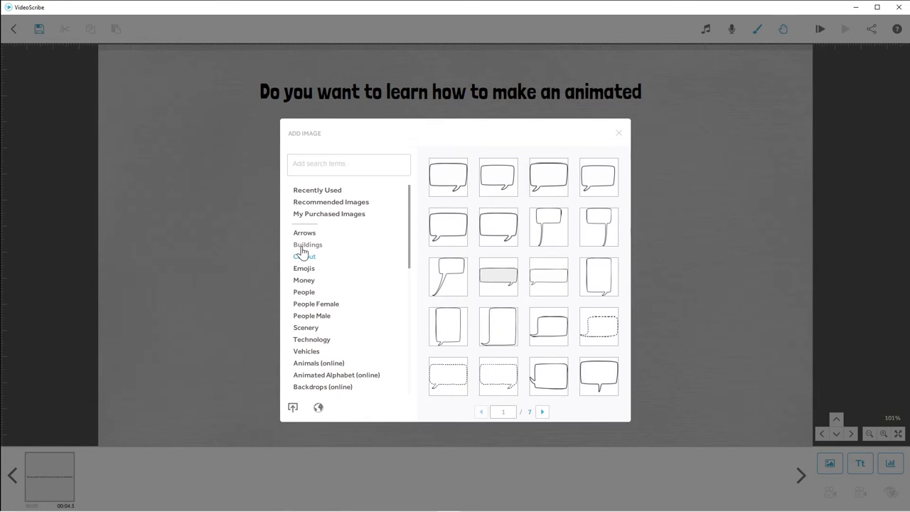
left_click(545, 413)
left_click(545, 413)
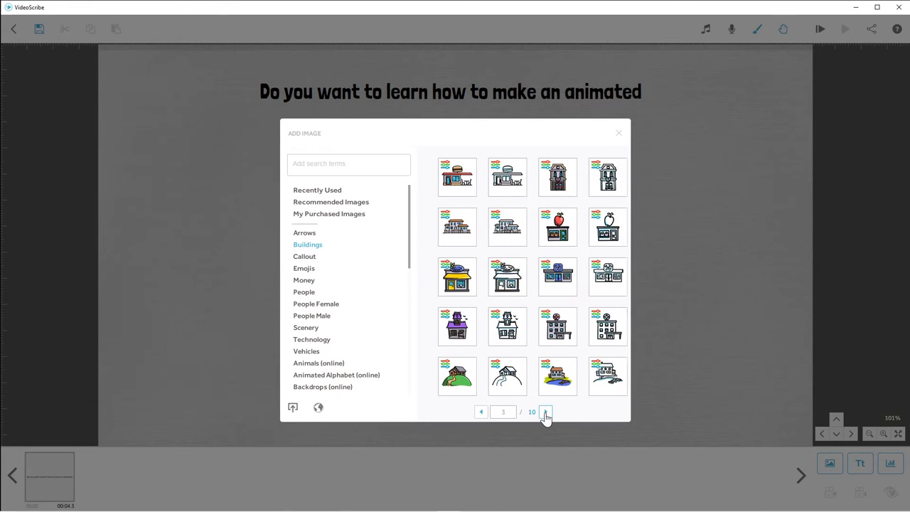
left_click(545, 412)
left_click(545, 412)
left_click(545, 412)
left_click(545, 412)
left_click(545, 412)
left_click(545, 412)
left_click(545, 413)
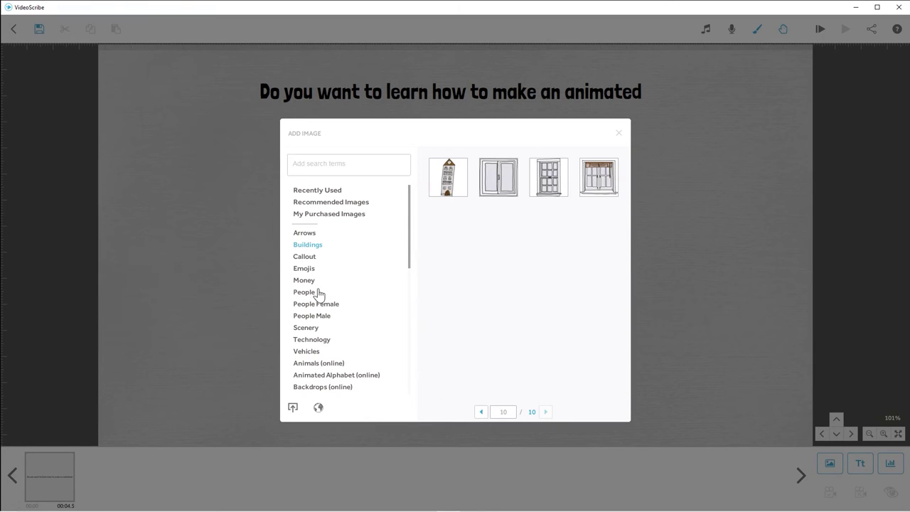
Step: Search the image library for 'globe' and page forward to results page 3
type("globe")
key("Return")
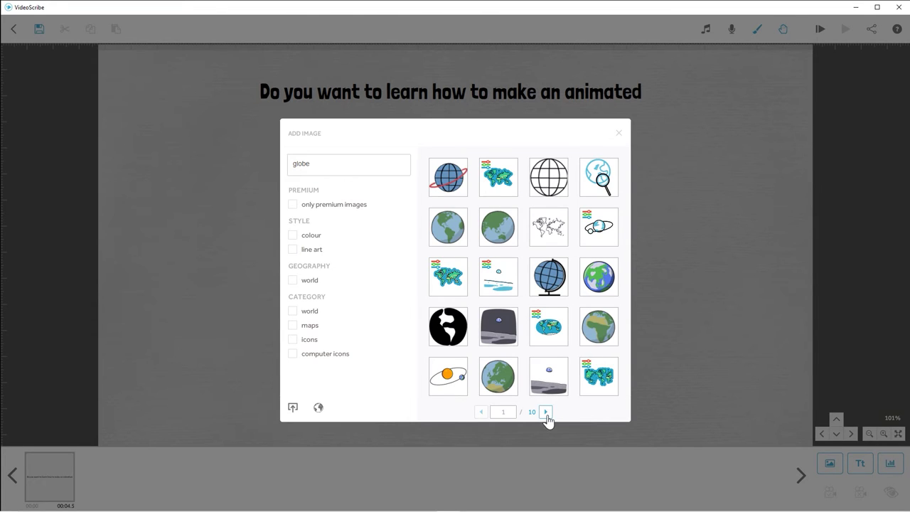
left_click(545, 412)
left_click(545, 412)
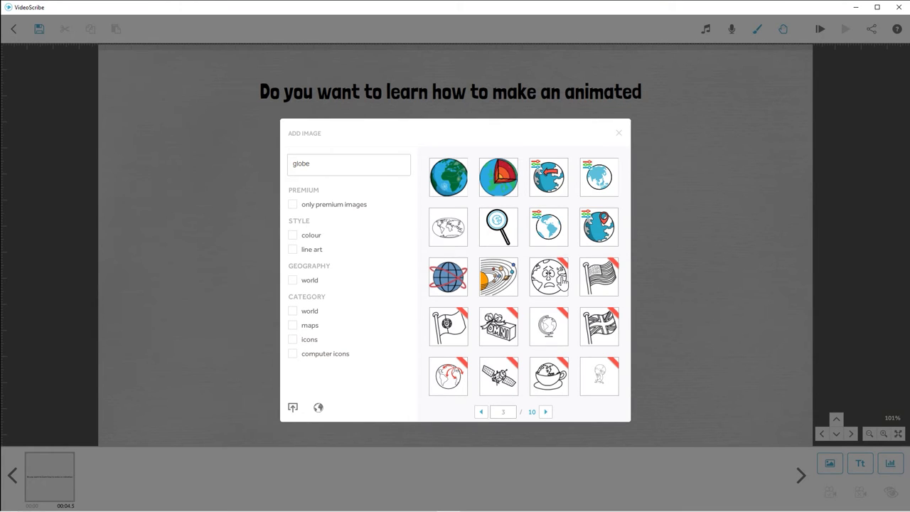
Step: Preview the Scared World globe image, play its hand-drawing animation, then close it
left_click(562, 282)
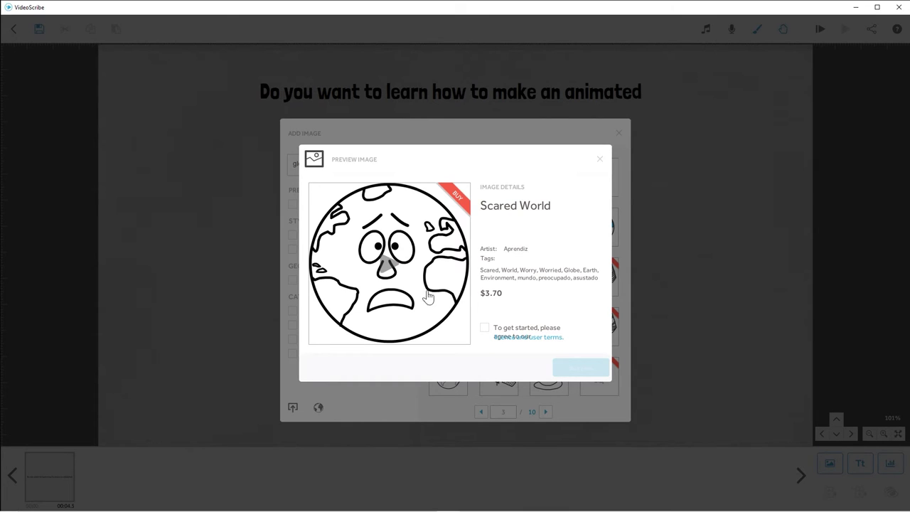
left_click(385, 266)
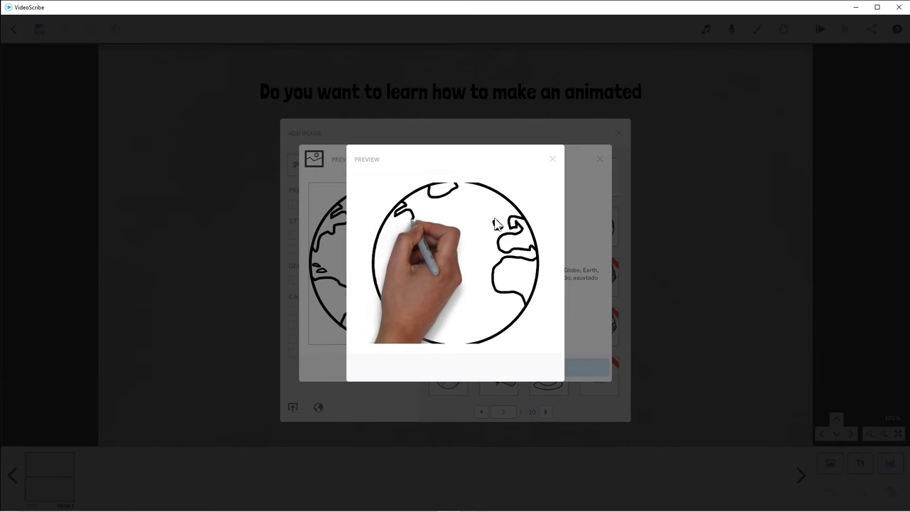
left_click(553, 161)
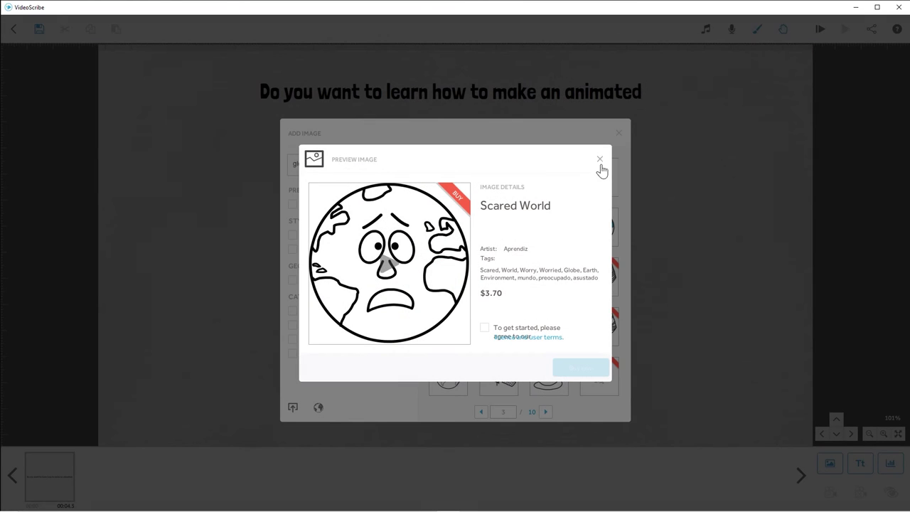
left_click(600, 160)
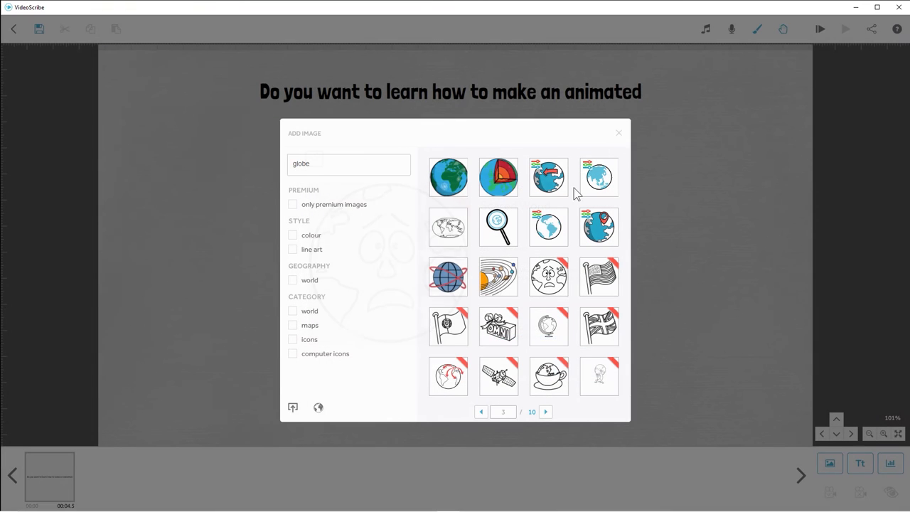
Step: Import YouTube Logo.png from D:\Videos\YouTube Videos\How To Create Animated YouTube Videos\Images
left_click(293, 410)
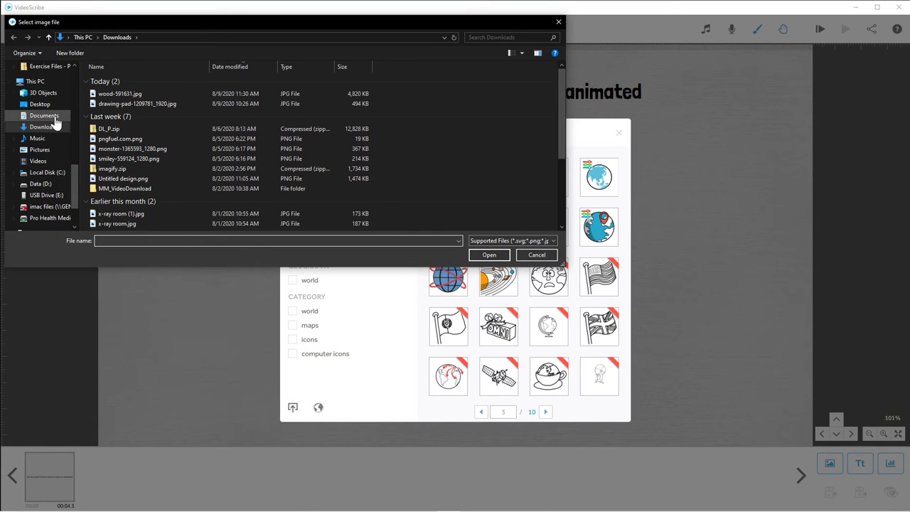
scroll(50, 138, "down", 1)
left_click(38, 145)
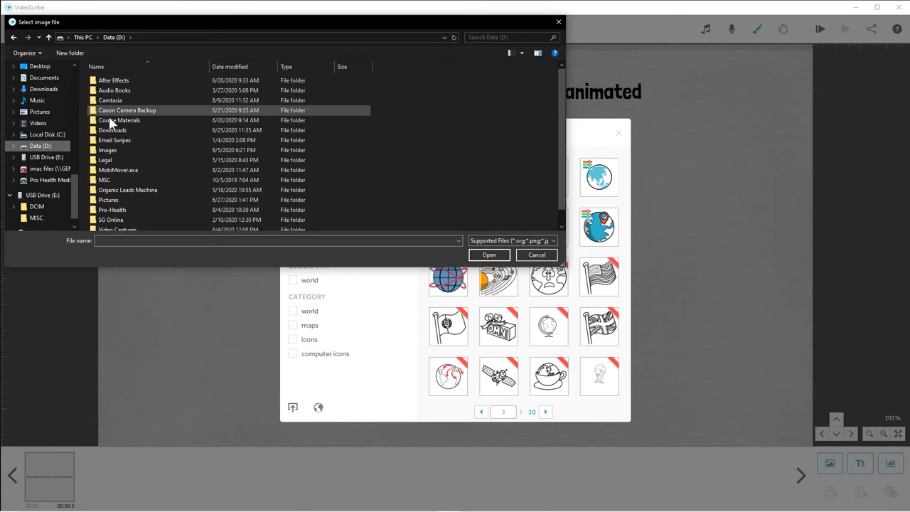
double_click(106, 225)
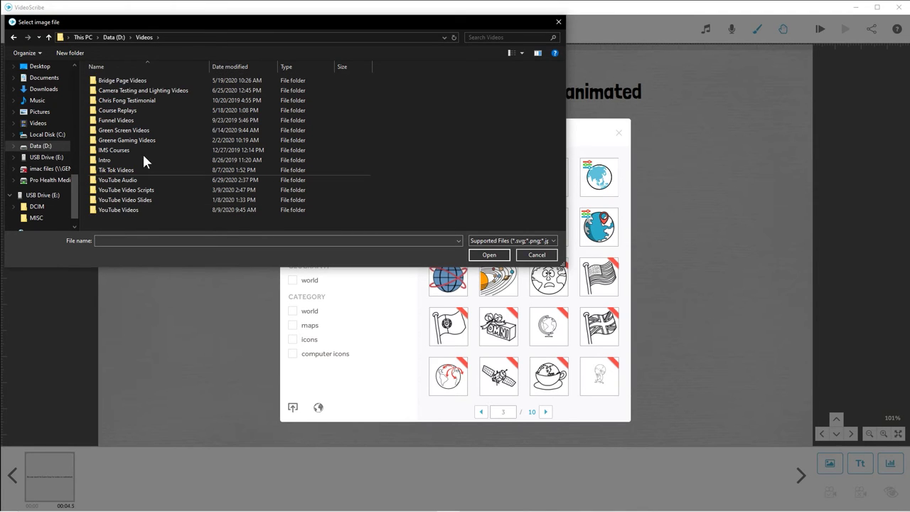
double_click(123, 211)
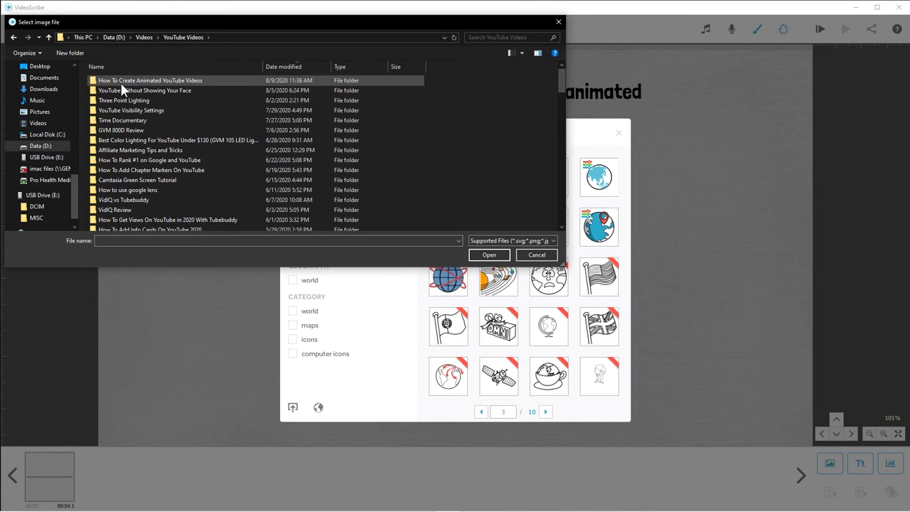
double_click(119, 83)
double_click(113, 79)
left_click(212, 99)
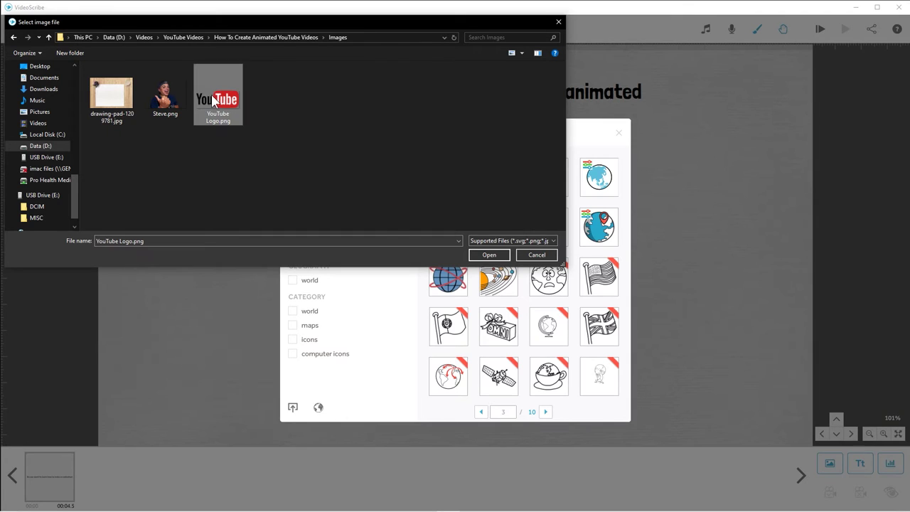
left_click(486, 256)
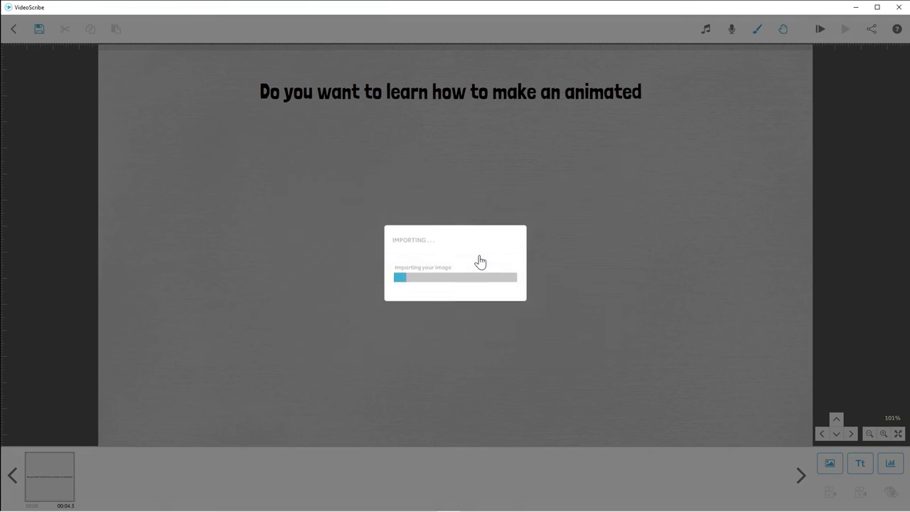
Step: Set the logo to Move In with a chosen angle, add it, and place it below the title
left_click(491, 223)
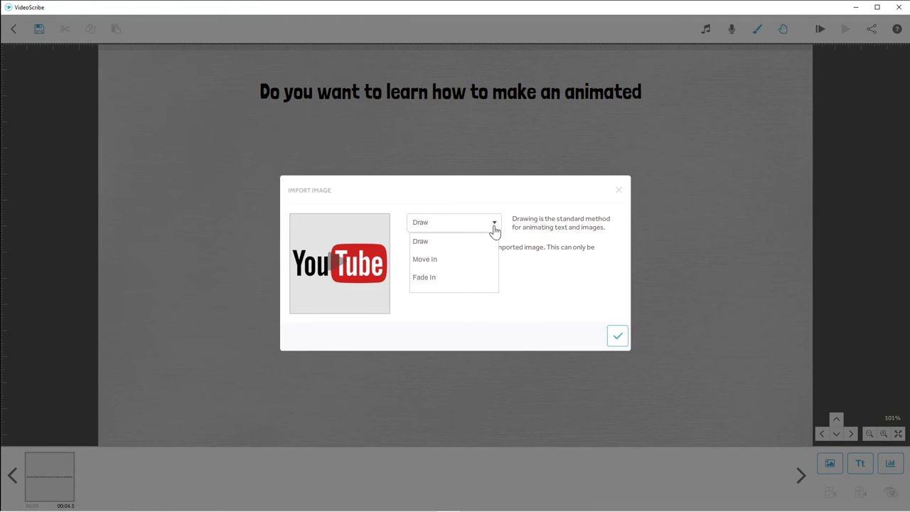
left_click(432, 262)
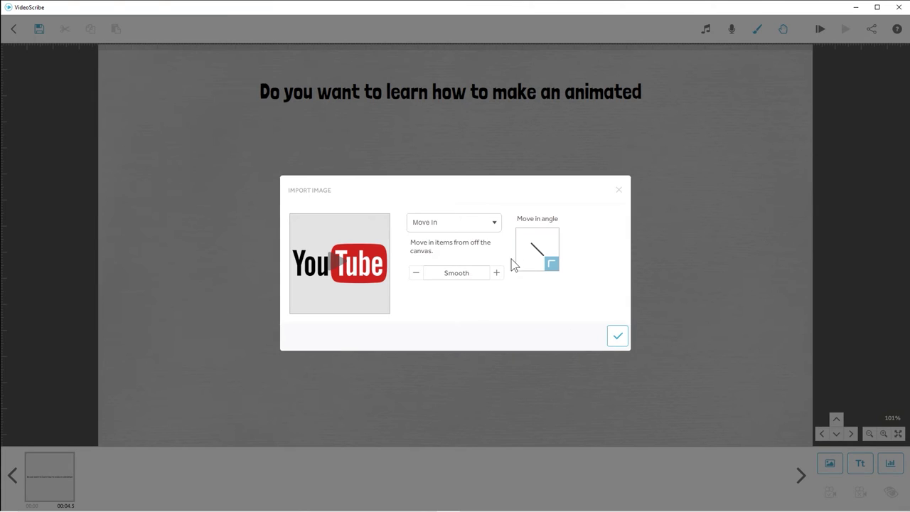
mouse_move(544, 275)
left_mouse_down()
mouse_move(524, 260)
mouse_move(520, 229)
mouse_move(553, 239)
mouse_move(549, 266)
left_mouse_up()
left_click(537, 270)
left_click(616, 339)
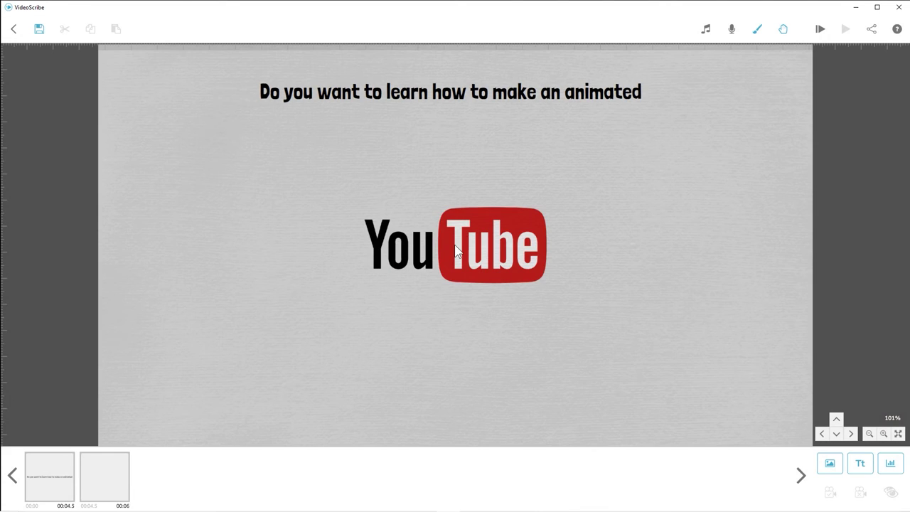
left_click_drag(453, 250, 443, 165)
left_click(484, 302)
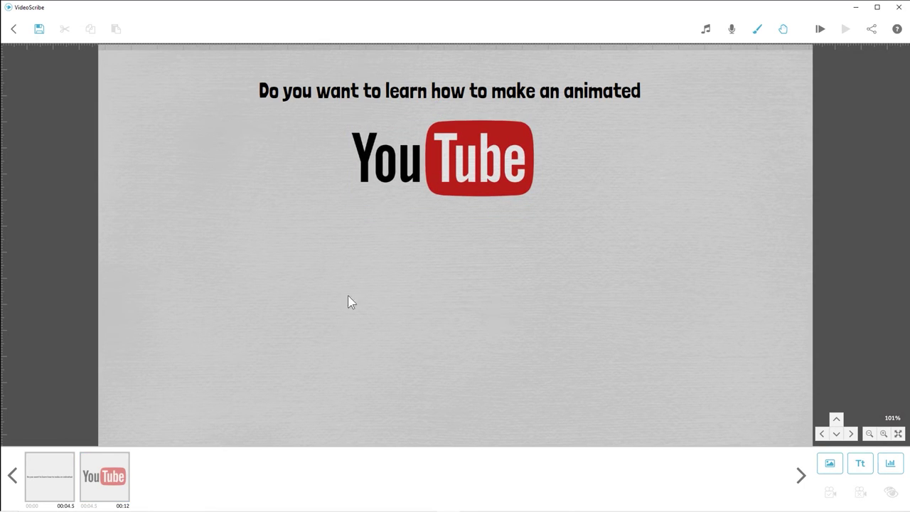
Step: Zoom out, select the title and YouTube logo, and set the logo's camera to that full view
left_click(90, 467)
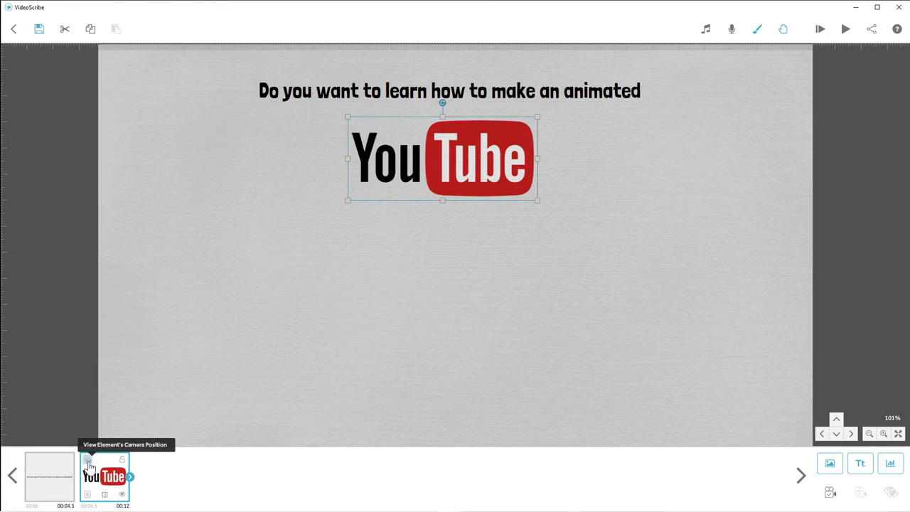
left_click(88, 463)
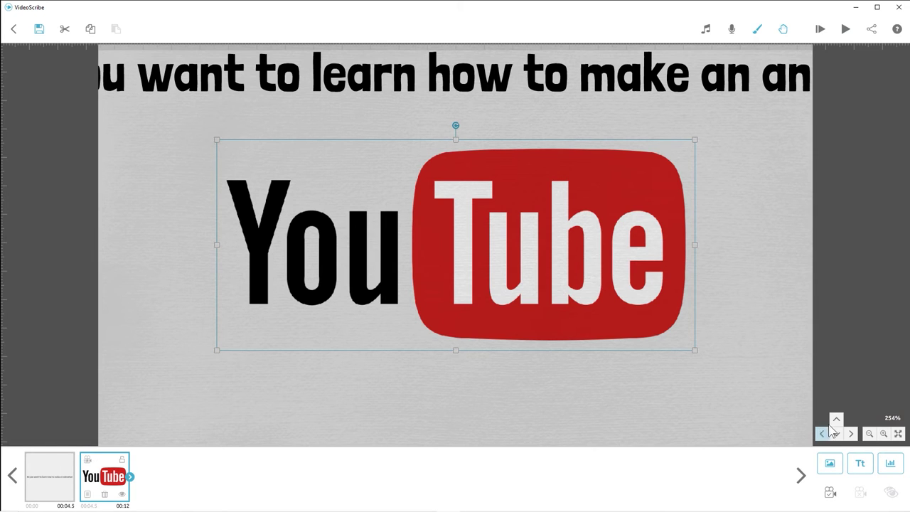
left_click(869, 433)
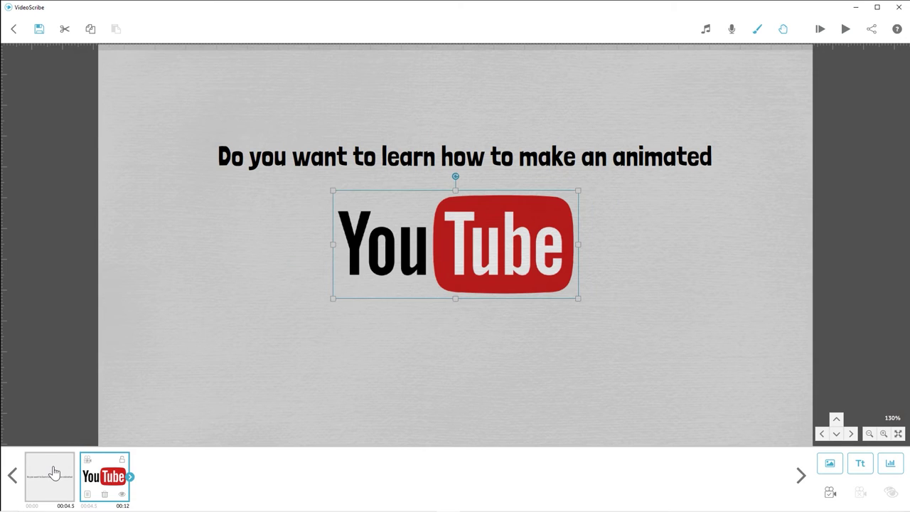
left_click(51, 471)
left_click(463, 193)
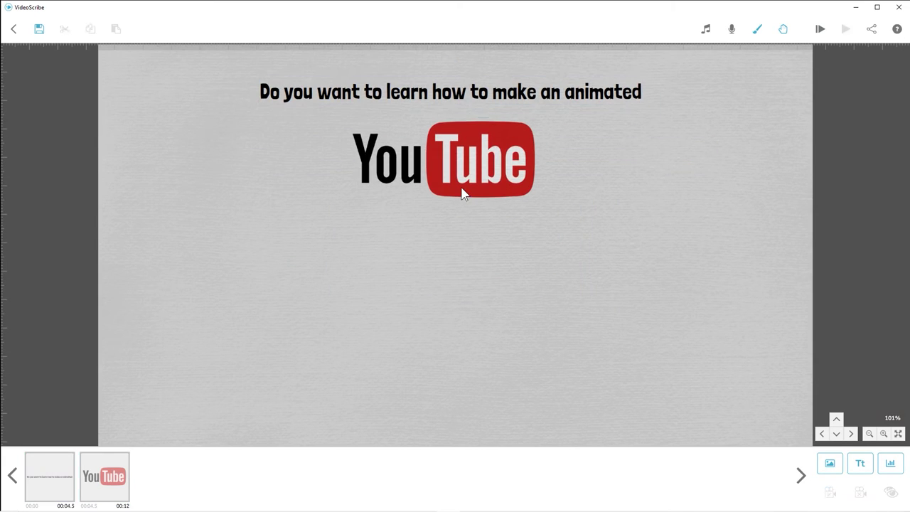
left_click(65, 486)
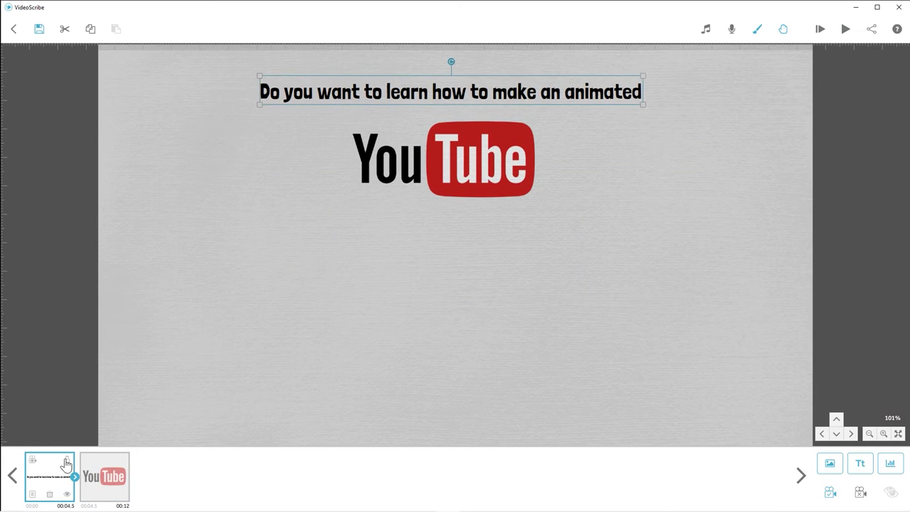
left_click(102, 473)
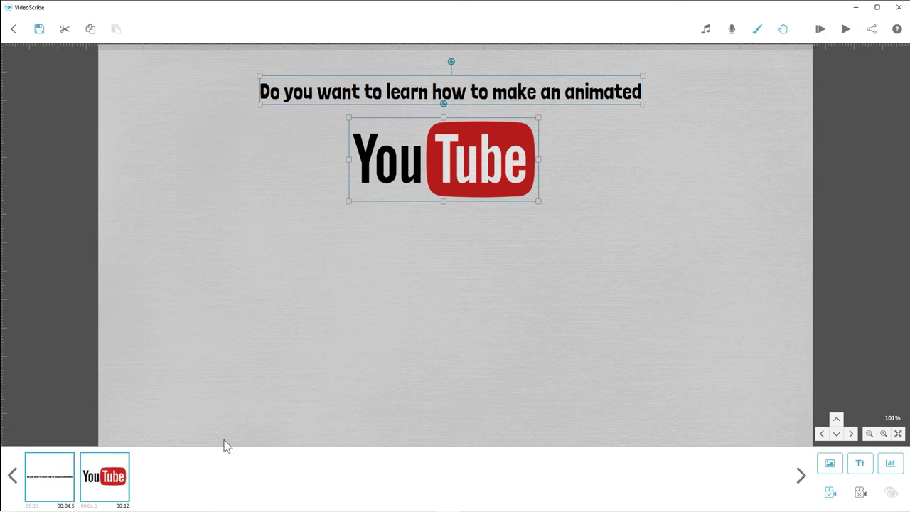
left_click(830, 493)
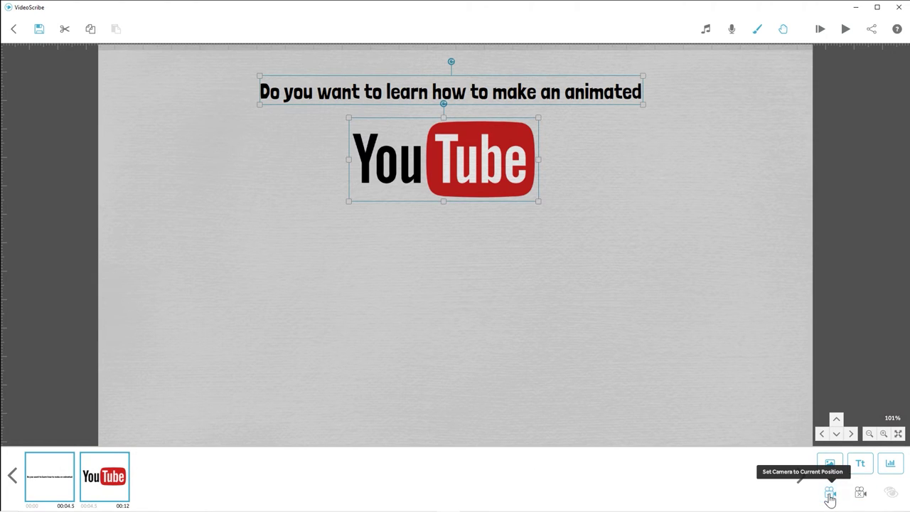
Step: Play the scribe preview from the title, then stop it
left_click(412, 260)
left_click(38, 488)
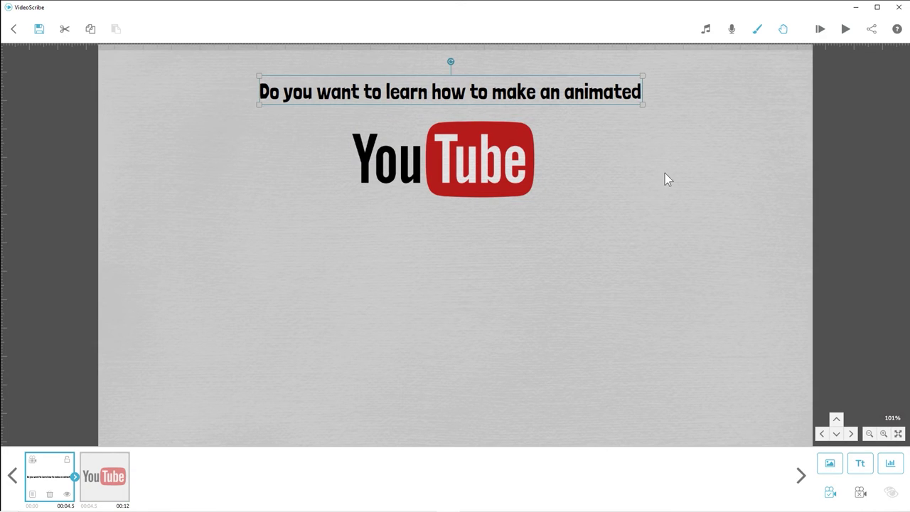
left_click(820, 28)
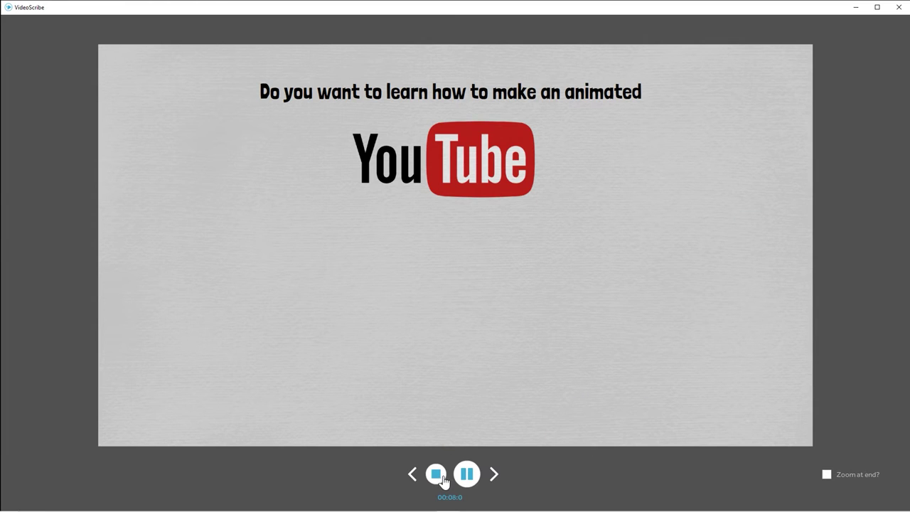
left_click(436, 474)
Step: Reduce the YouTube logo's Move In animate time to 1.0 s in its drawing options
left_click(49, 474)
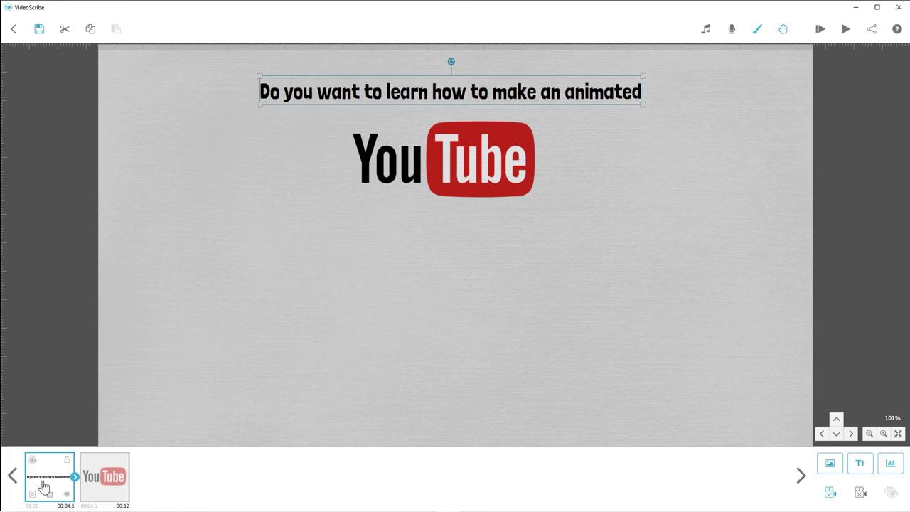
left_click(32, 493)
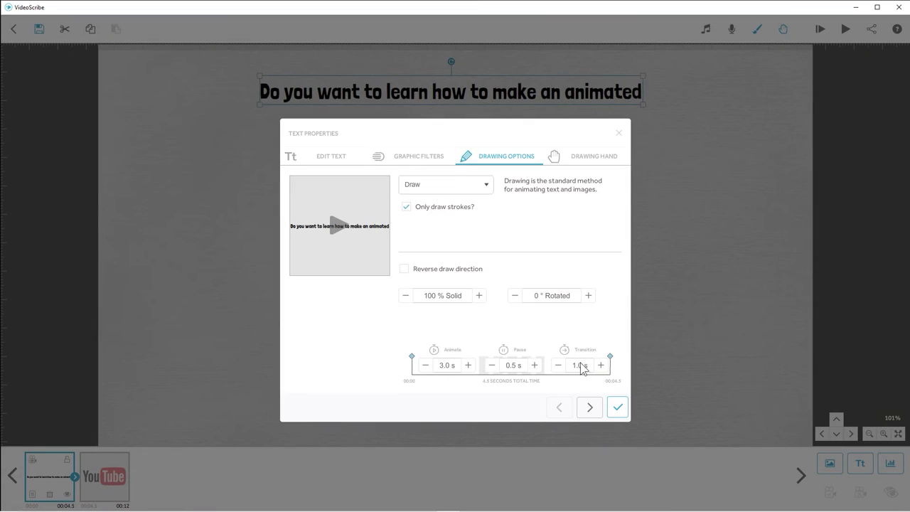
left_click(618, 406)
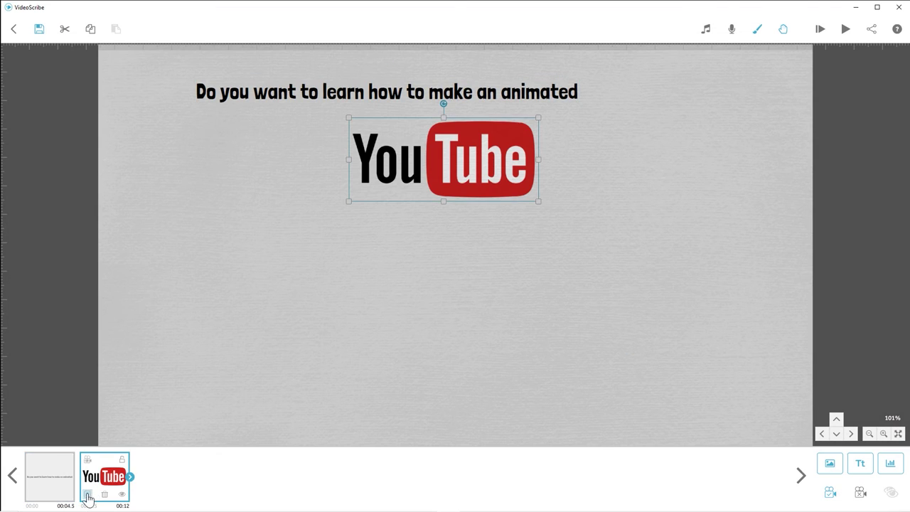
left_click(87, 493)
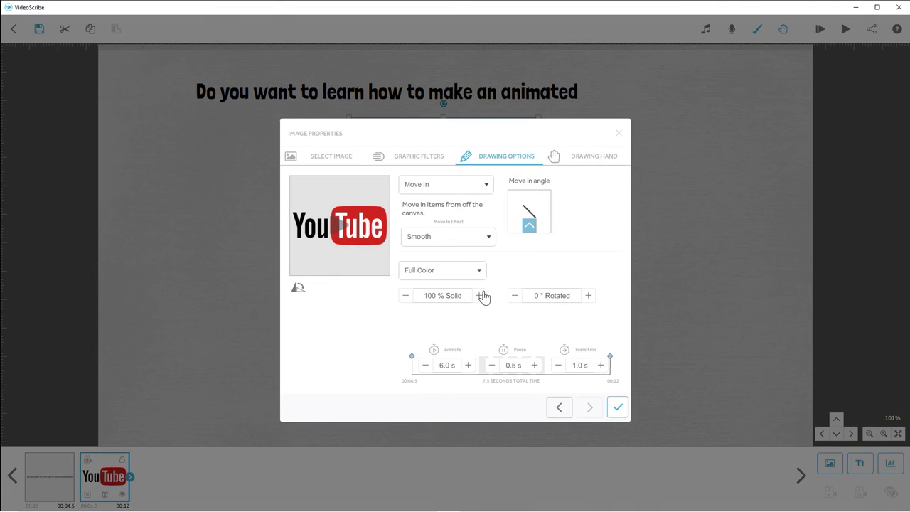
left_click(426, 365)
left_click(425, 365)
left_click(425, 365)
left_click(586, 158)
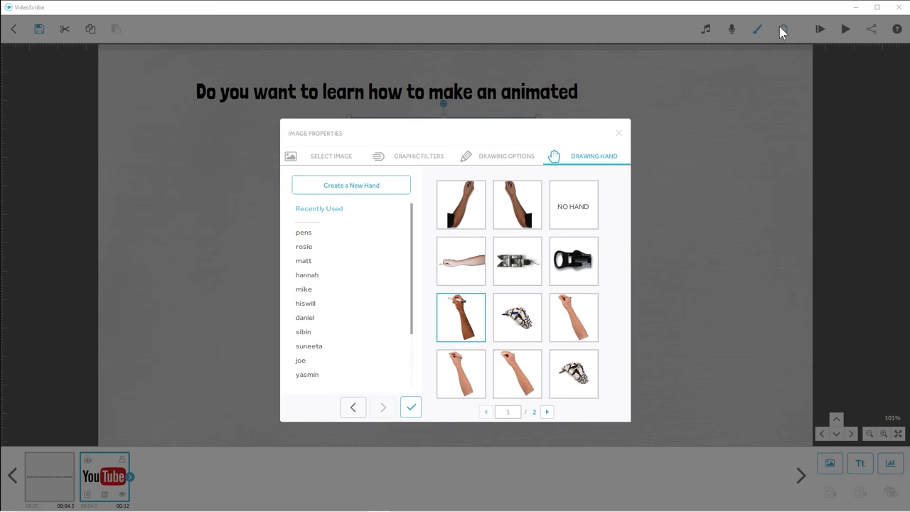
left_click(515, 155)
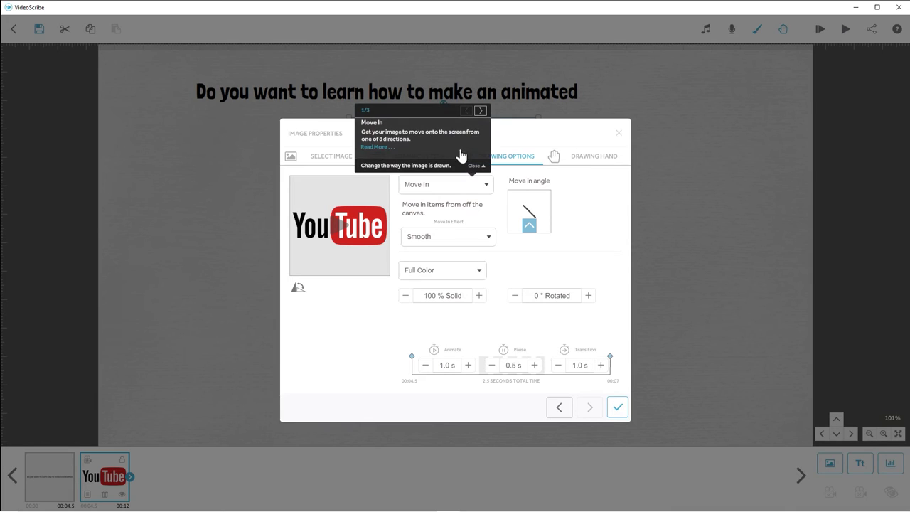
left_click(474, 166)
left_click(416, 158)
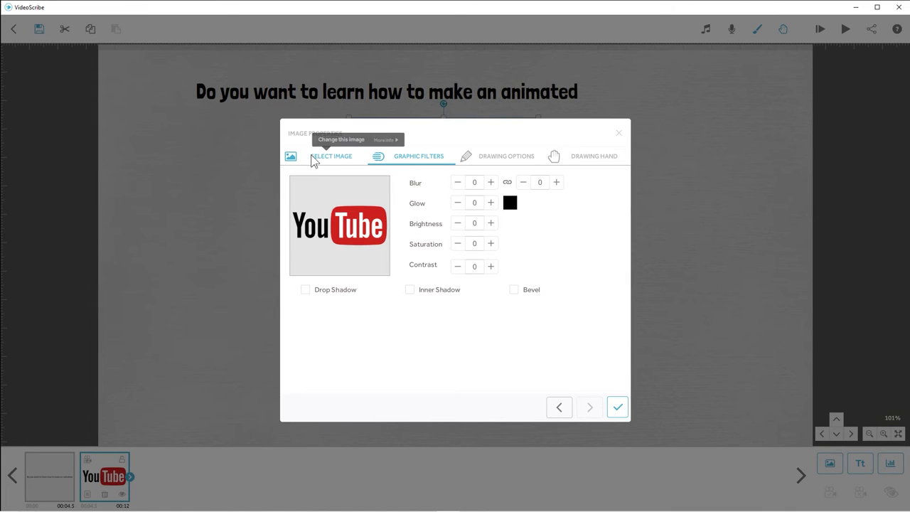
left_click(509, 158)
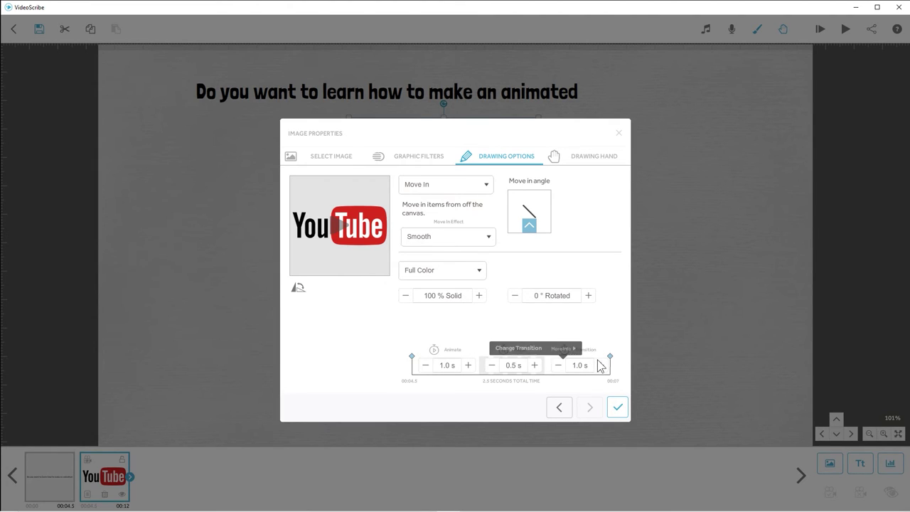
left_click(618, 407)
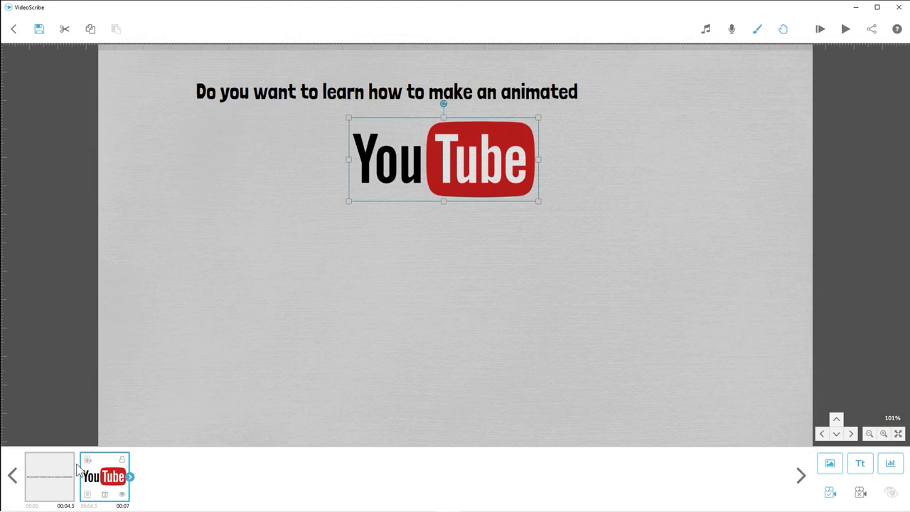
Step: Drag the question headline right so it sits centred above the YouTube logo
left_click(60, 468)
left_click(845, 31)
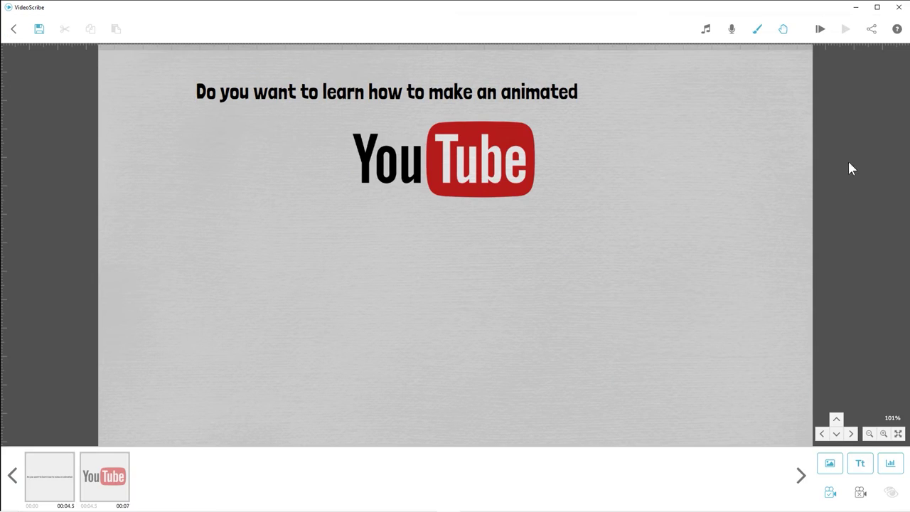
left_click_drag(406, 96, 472, 86)
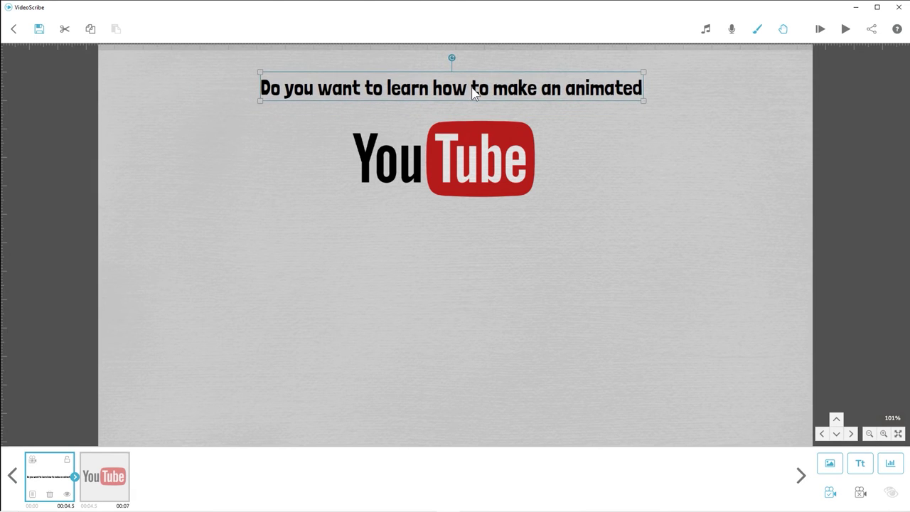
left_click(111, 488)
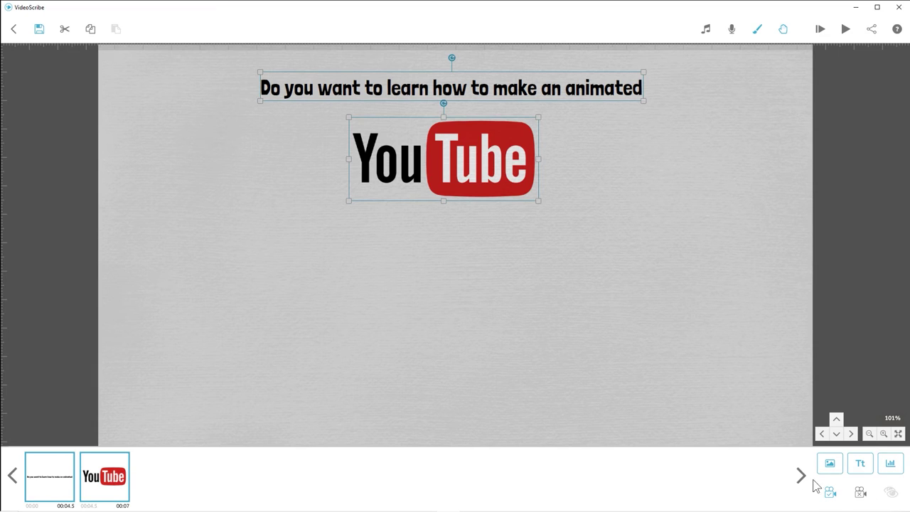
left_click(614, 283)
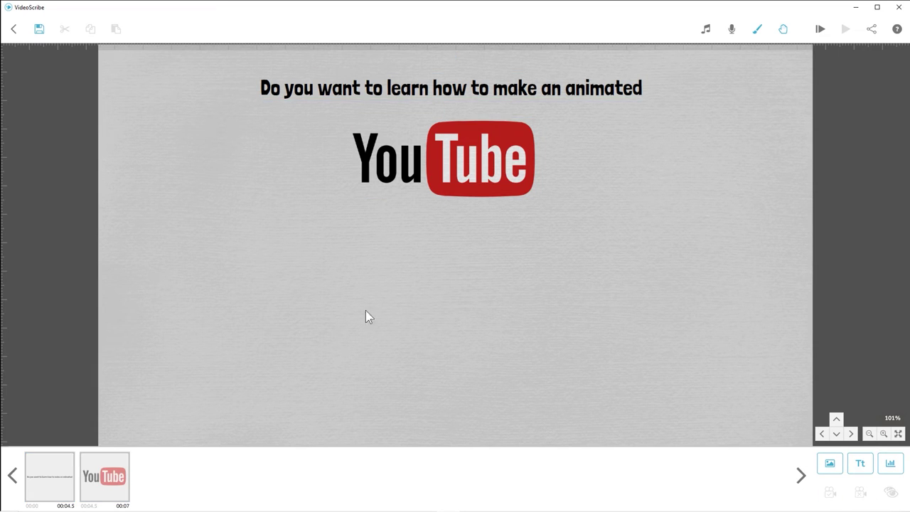
left_click(467, 97)
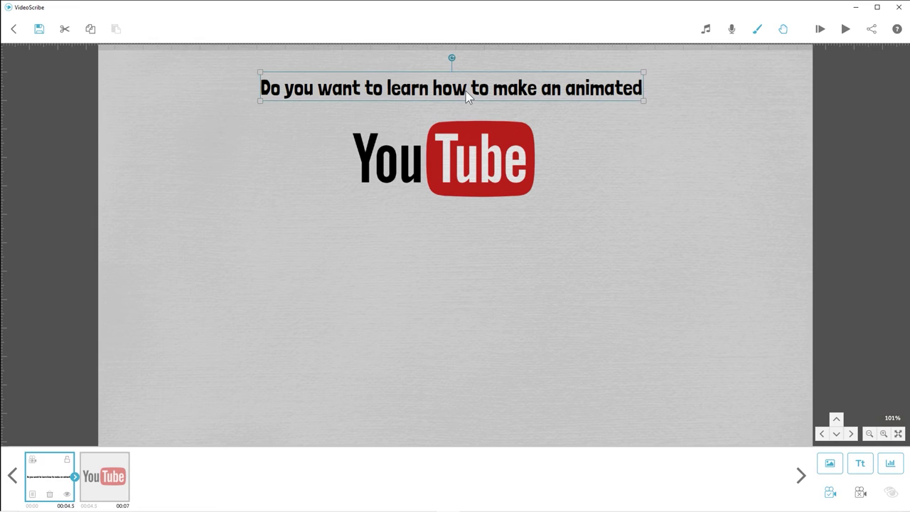
Step: Copy and paste the headline, moving the duplicate below the YouTube logo
left_click(90, 31)
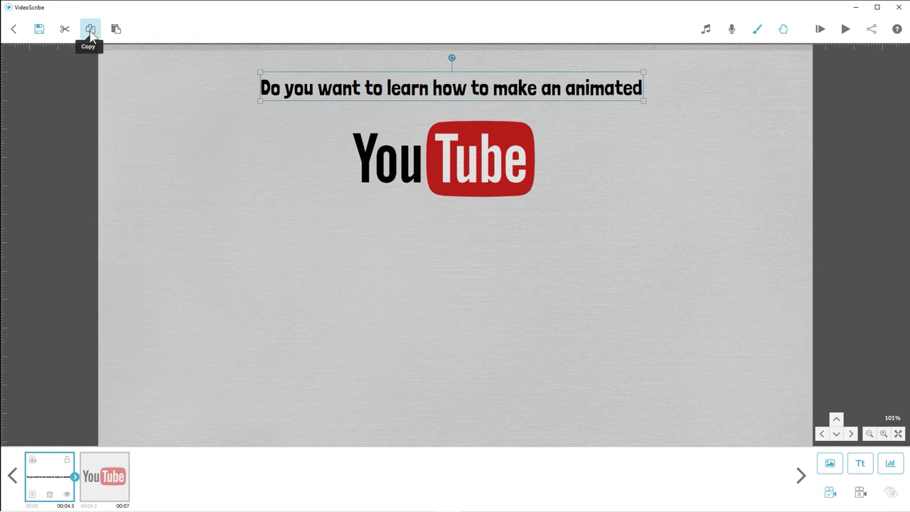
left_click(408, 232)
left_click(116, 29)
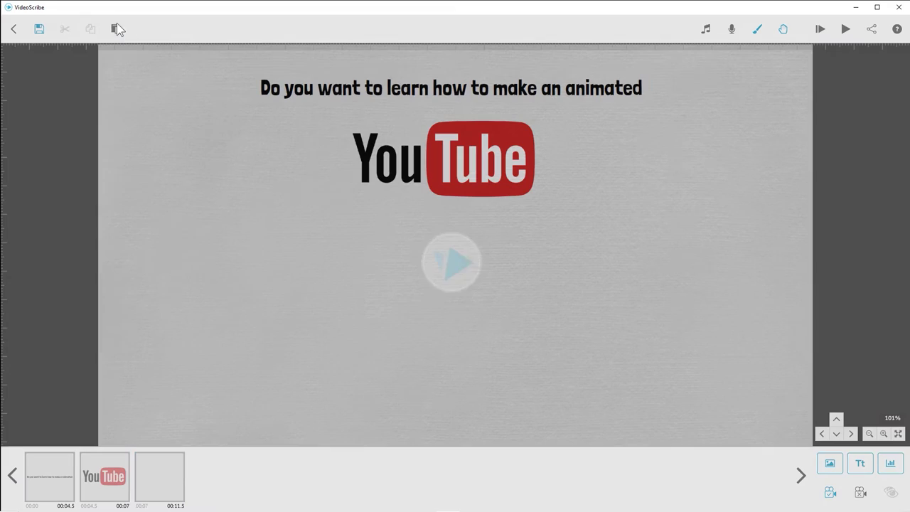
left_click_drag(398, 98, 407, 241)
Step: Replace the duplicate's wording with 'Video?'
double_click(453, 240)
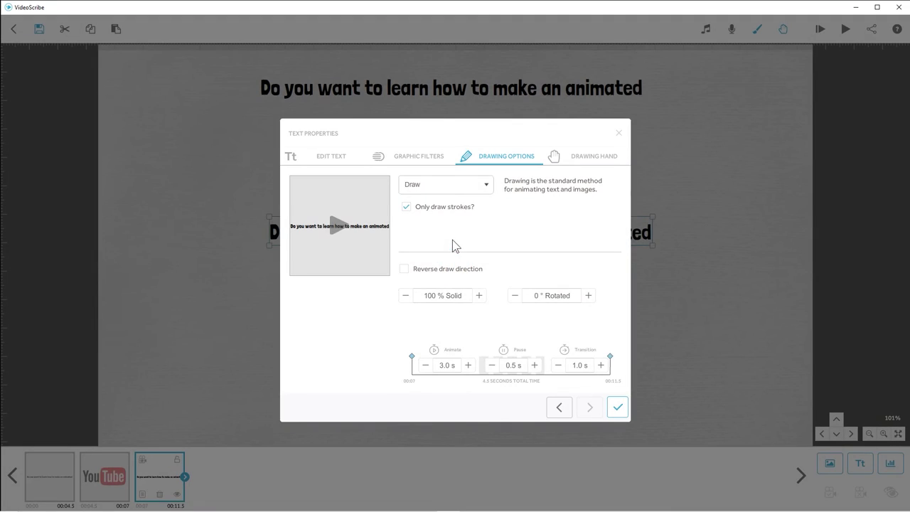
left_click(325, 156)
left_click_drag(458, 210, 295, 221)
type("vi")
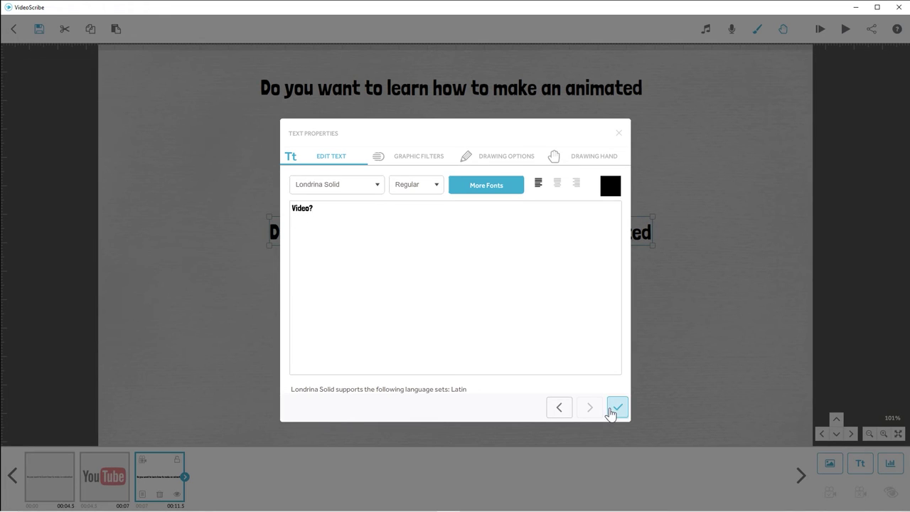
left_click(616, 407)
Step: Centre-align the 'Video?' text and nudge it centred under the logo
double_click(343, 235)
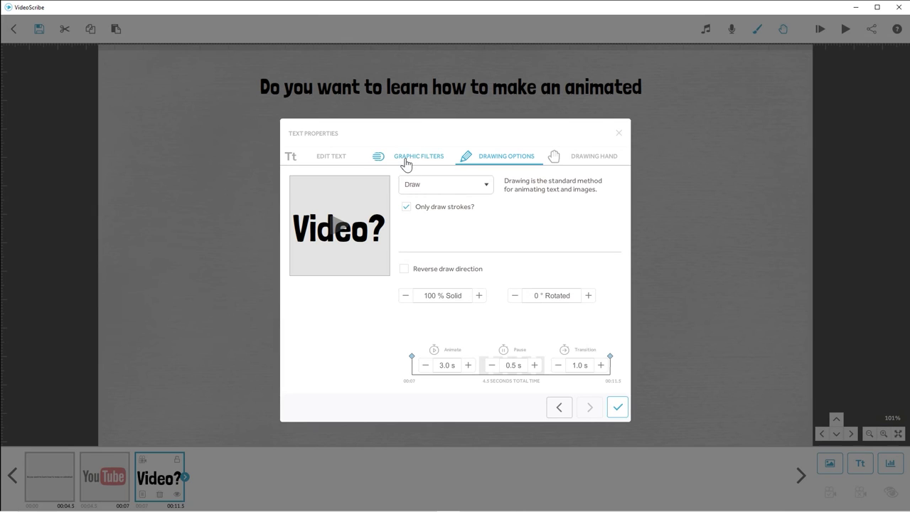
left_click(339, 156)
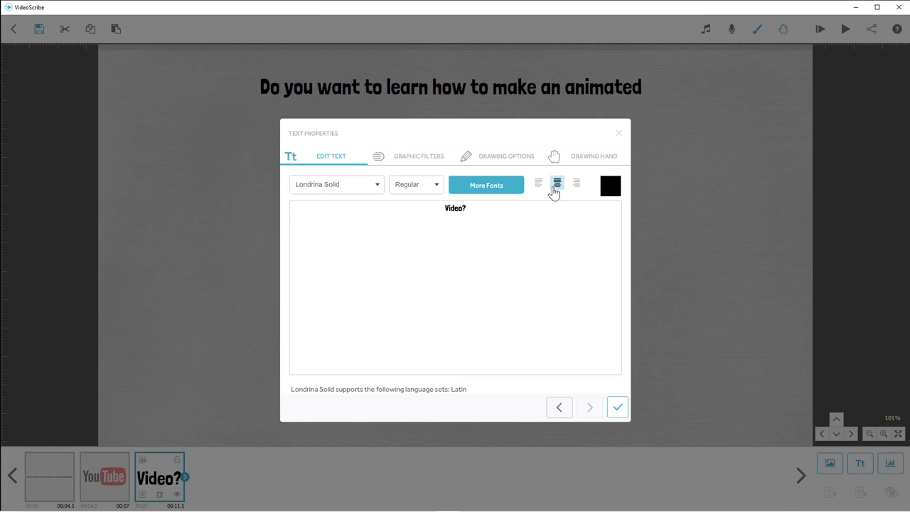
left_click(617, 408)
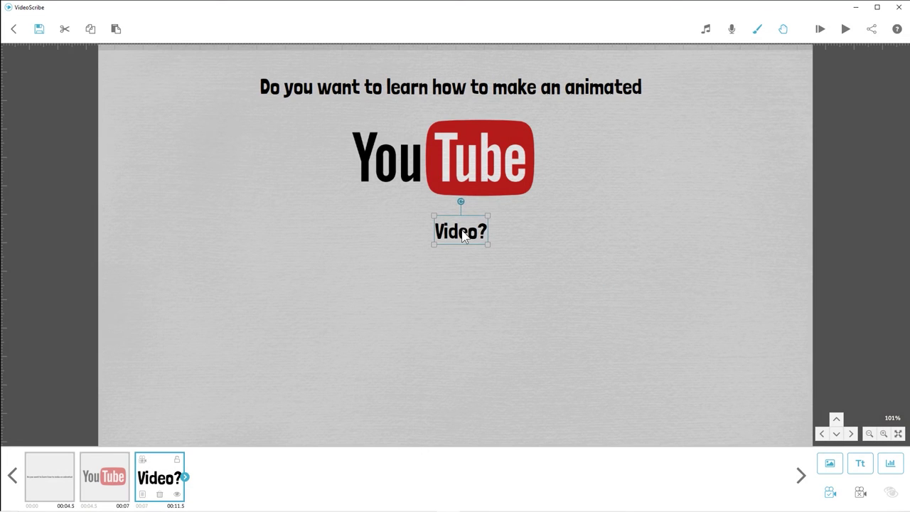
left_click_drag(462, 236, 465, 236)
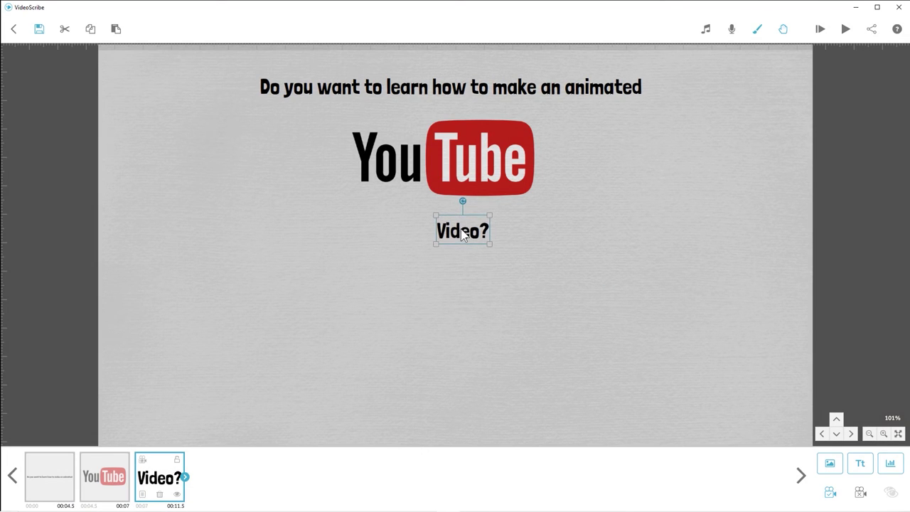
left_click(62, 488)
left_click(98, 483, "shift")
left_click(146, 491, "shift")
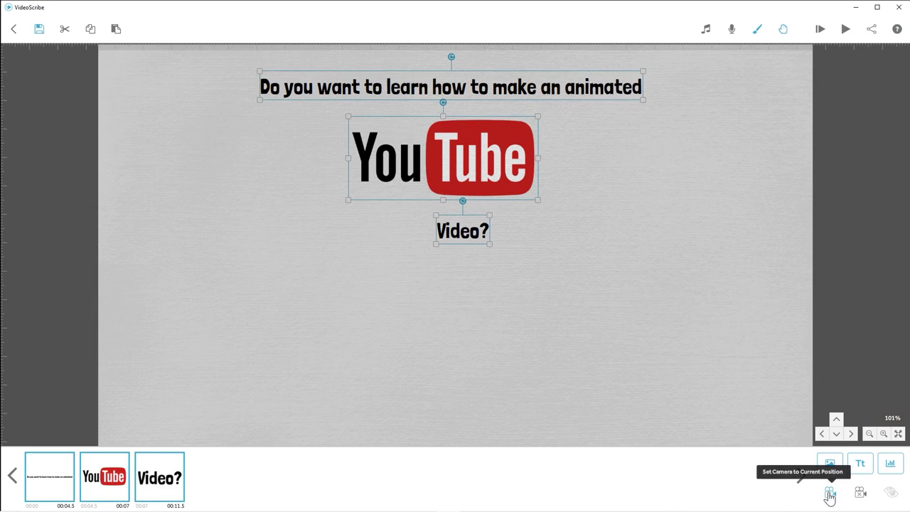
double_click(465, 236)
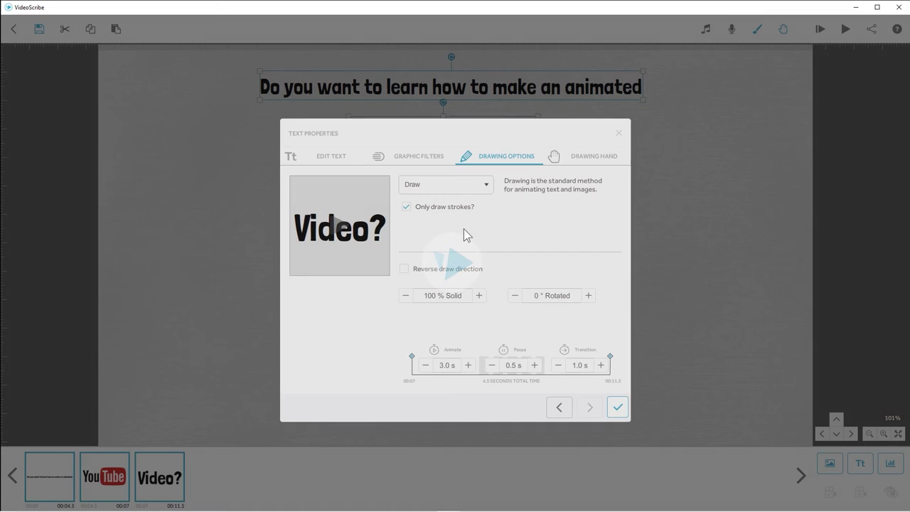
left_click(426, 365)
left_click(426, 366)
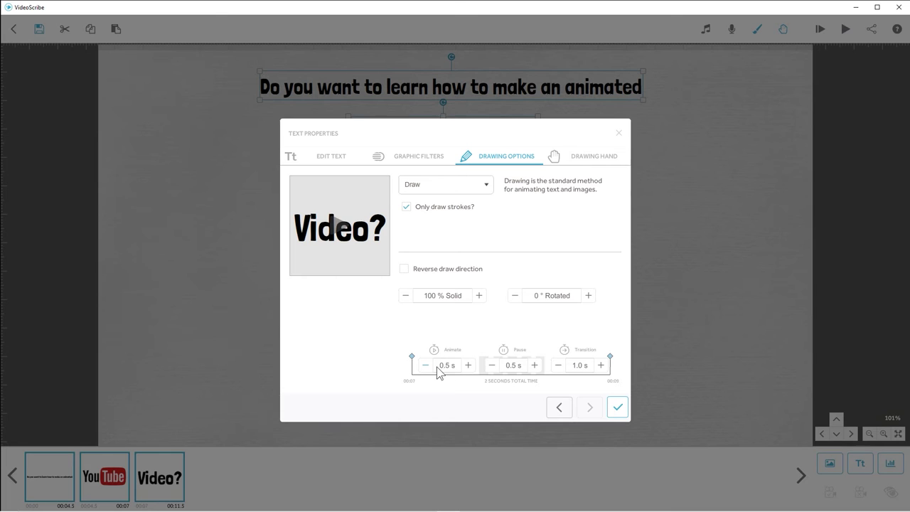
left_click(616, 407)
left_click(106, 491)
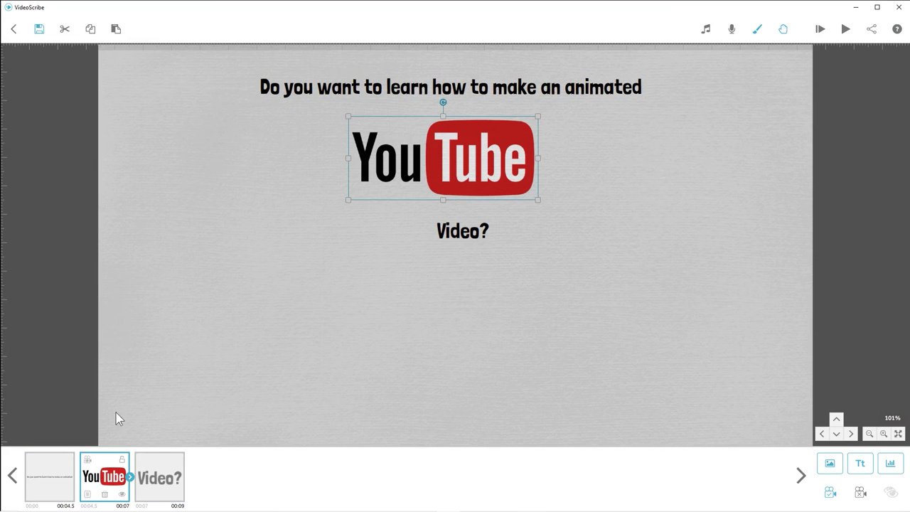
left_click(86, 494)
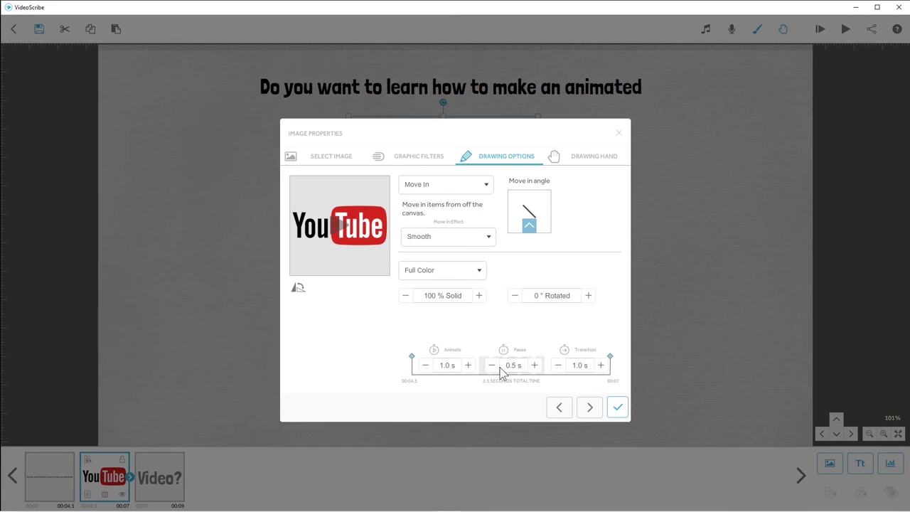
left_click(495, 366)
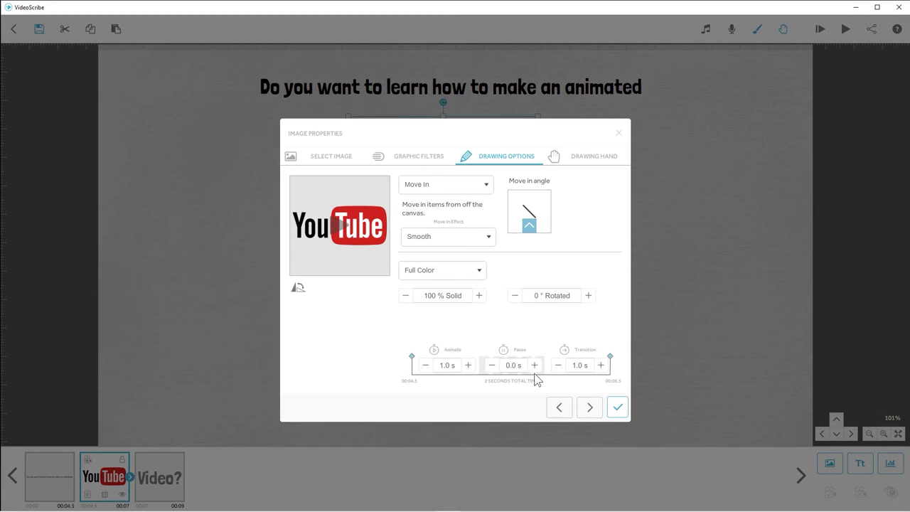
left_click(616, 407)
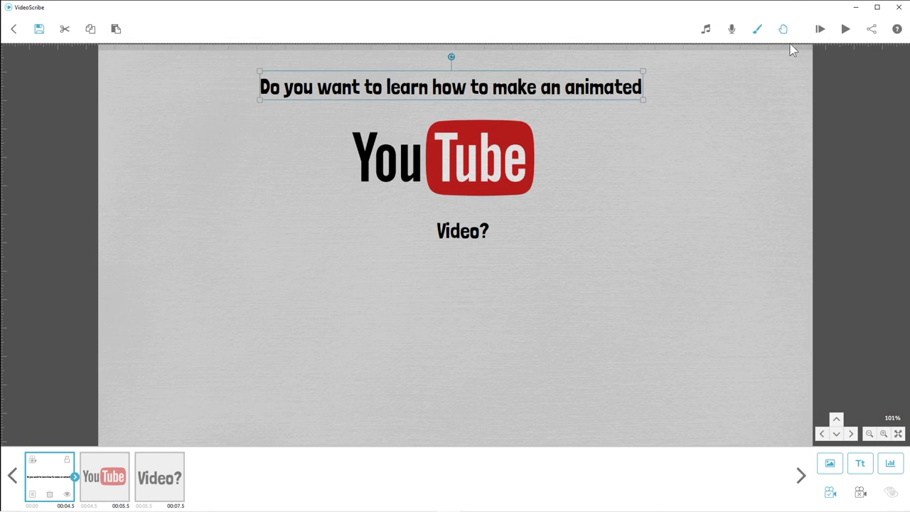
left_click(844, 28)
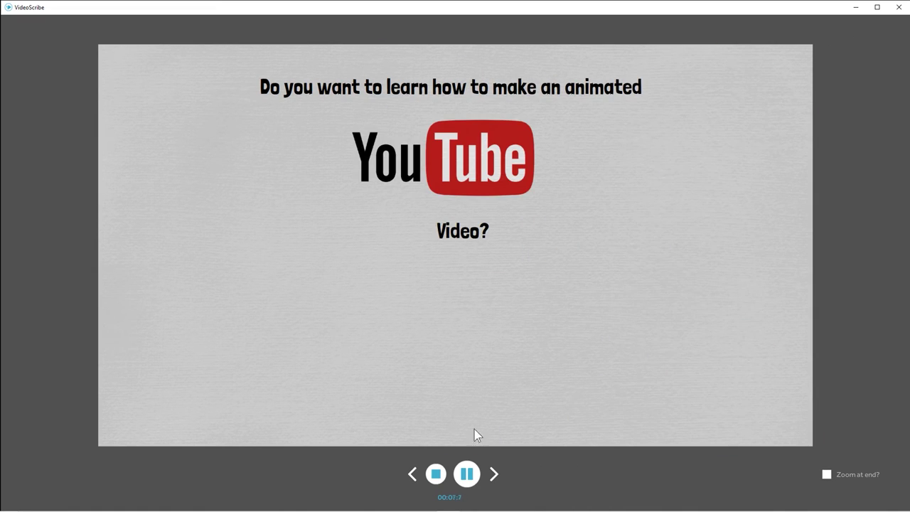
left_click(42, 471)
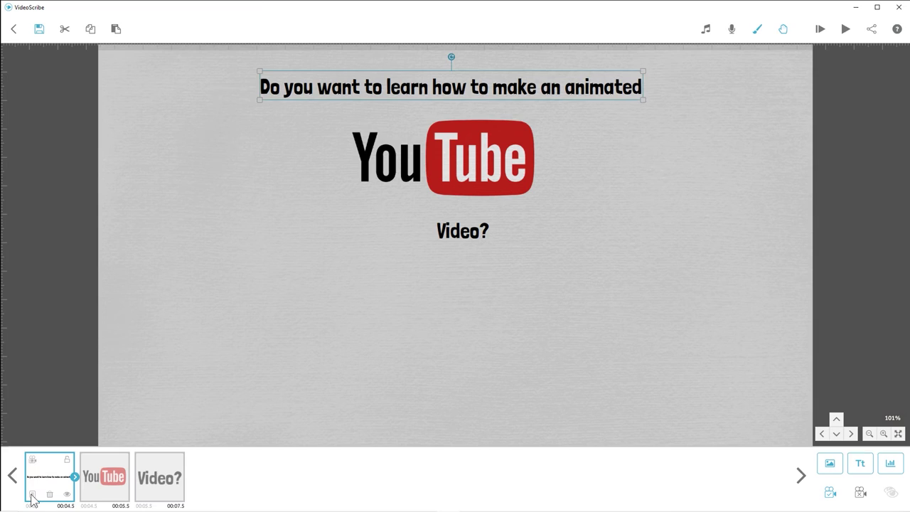
left_click(31, 497)
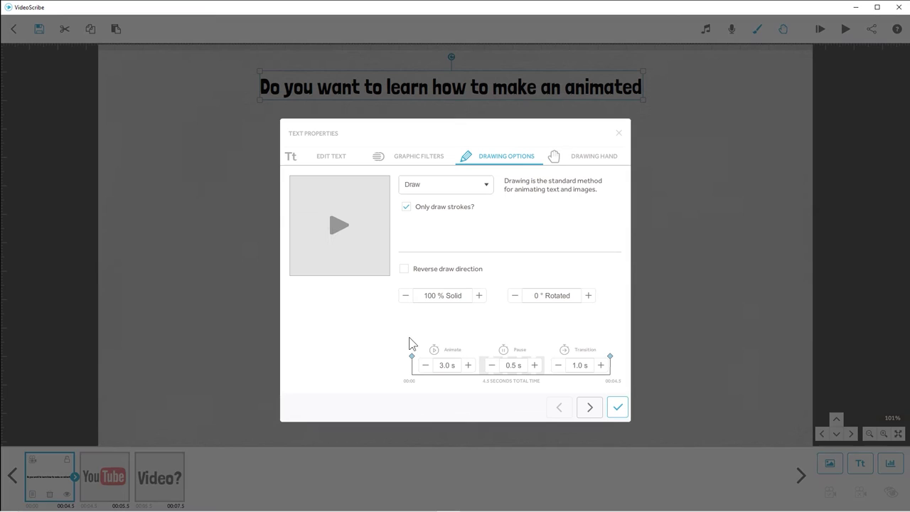
left_click(558, 365)
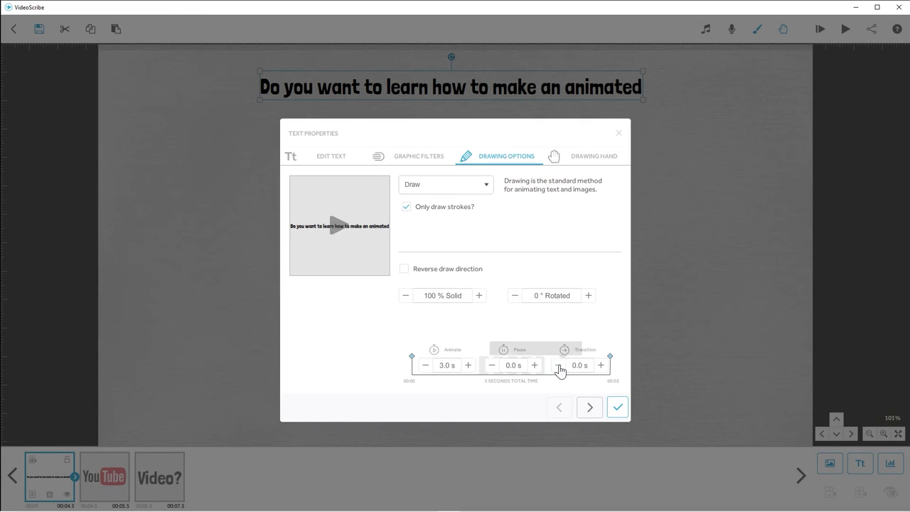
left_click(616, 407)
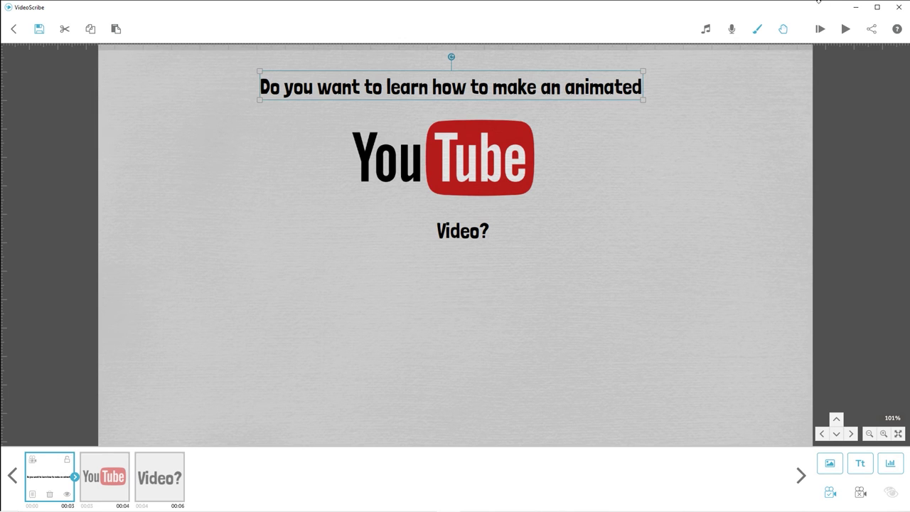
left_click(846, 29)
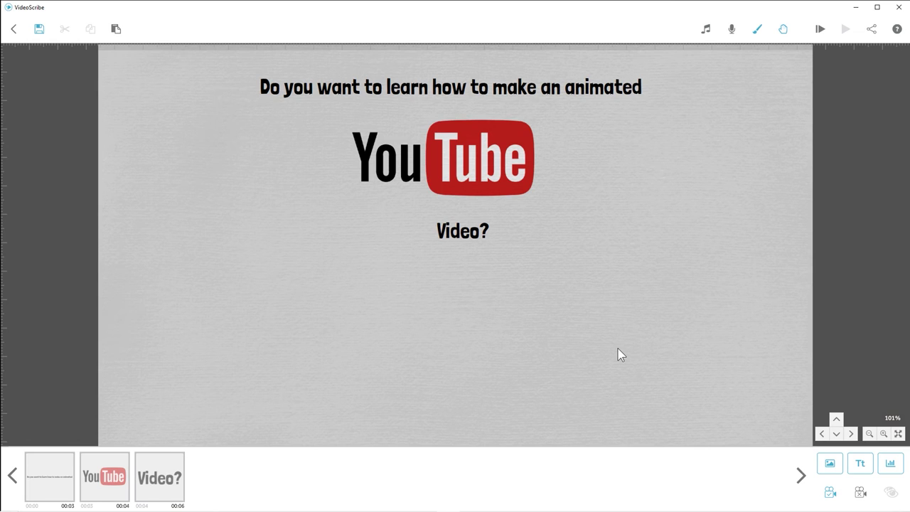
Step: Add the text 'Animation or Drawing Skills' broken onto four centred lines
left_click(662, 254)
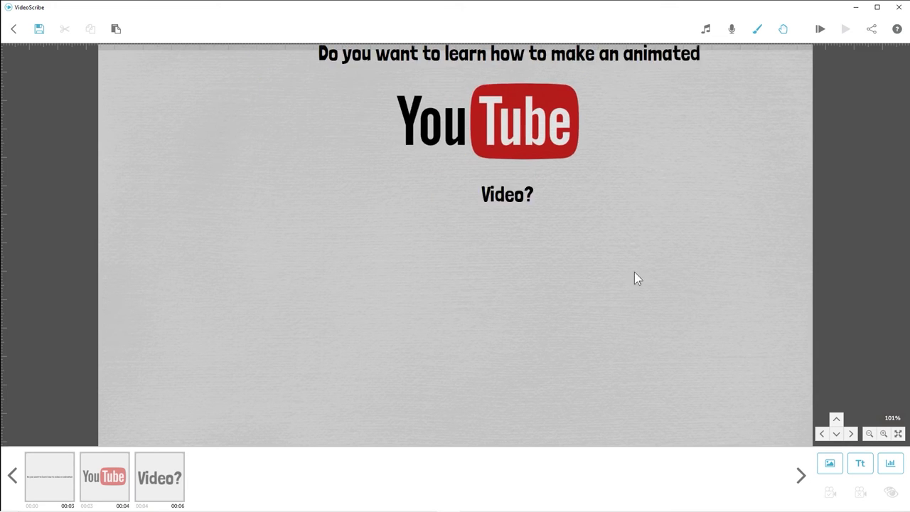
left_click(860, 463)
type("Animation or Drawing Skills")
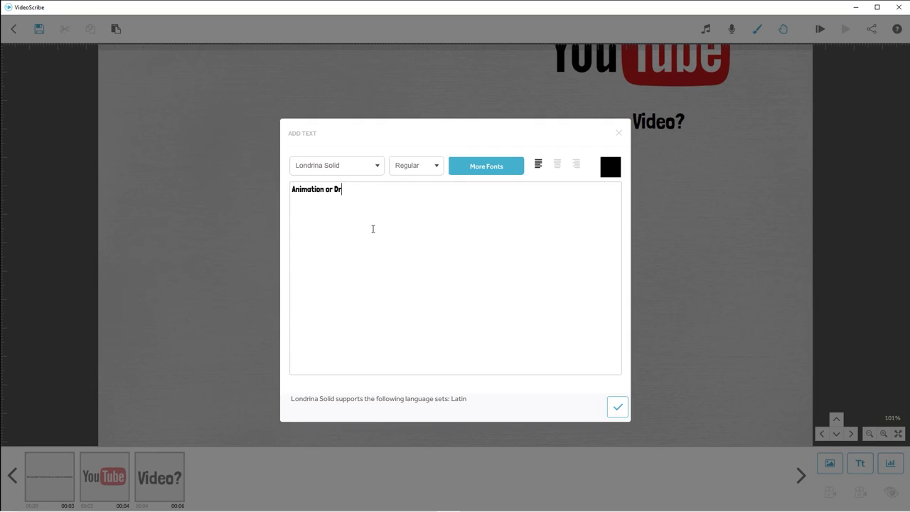
left_click(618, 406)
double_click(445, 249)
left_click(332, 156)
key("Return")
key("Return")
key("Return")
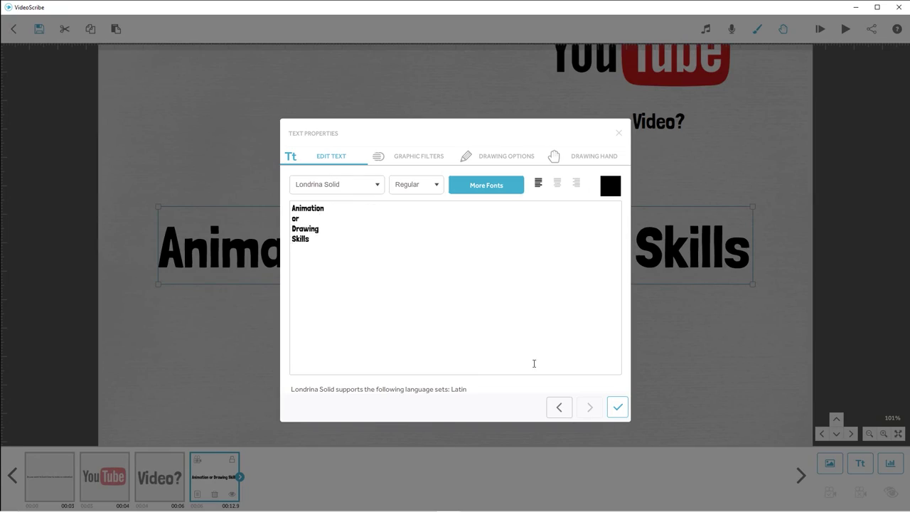
left_click(557, 180)
left_click(618, 406)
Step: Add an 'X' text, then delete it after it comes out black
left_click(860, 462)
type("X")
left_click(609, 167)
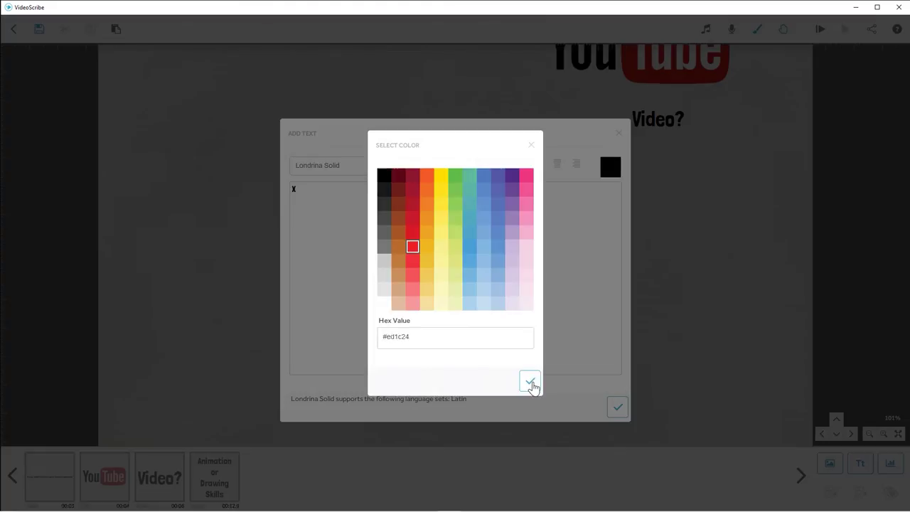
left_click(532, 384)
left_click(618, 406)
double_click(367, 137)
left_click(609, 183)
left_click(532, 384)
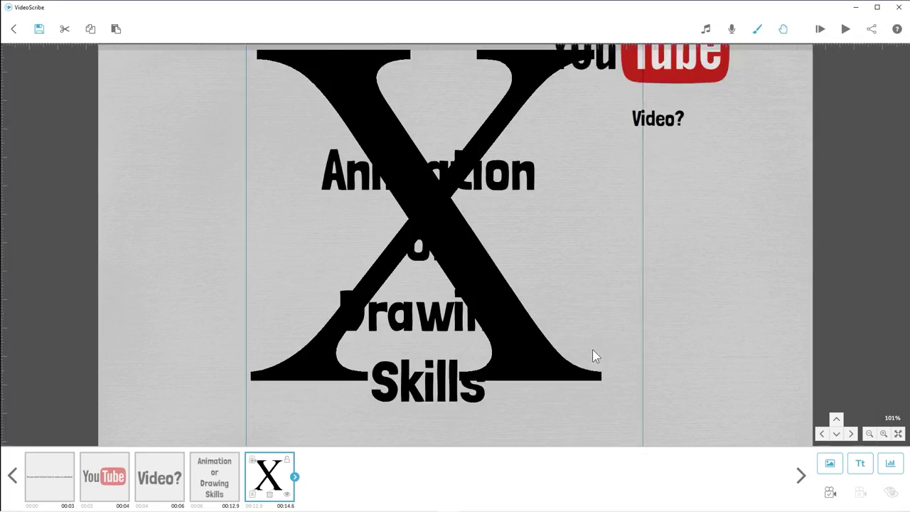
key("Delete")
left_click(512, 290)
Step: Add a red 'X' text and enlarge it over the skills text
left_click(860, 463)
left_click(609, 167)
left_click(411, 252)
left_click(530, 380)
type("X")
left_click(618, 406)
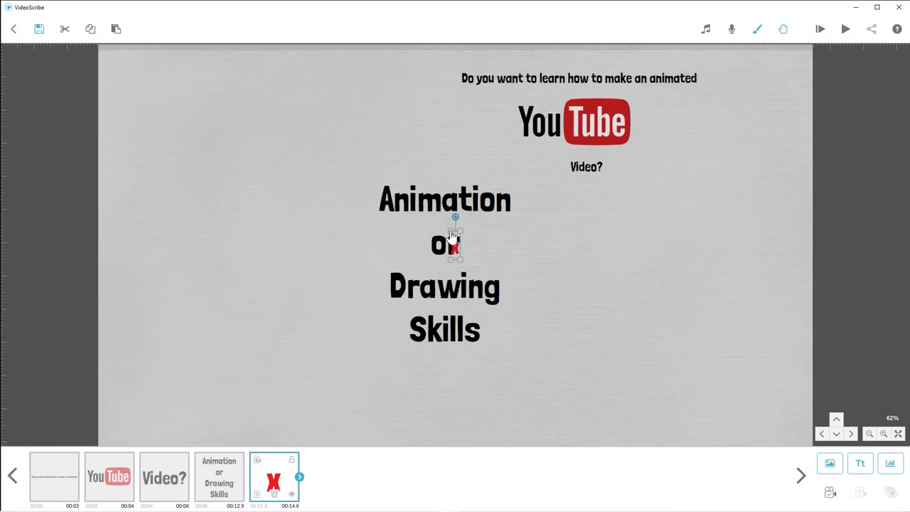
left_click_drag(398, 195, 405, 98)
left_click(622, 346)
Step: Zoom to 91% and pan the view across the title and the crossed-out text
left_click(869, 433)
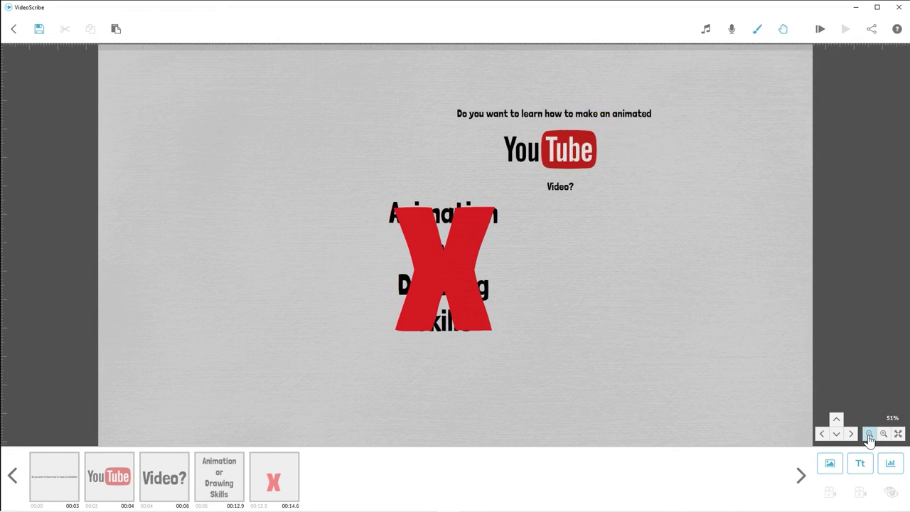
left_click(883, 433)
left_click(883, 433)
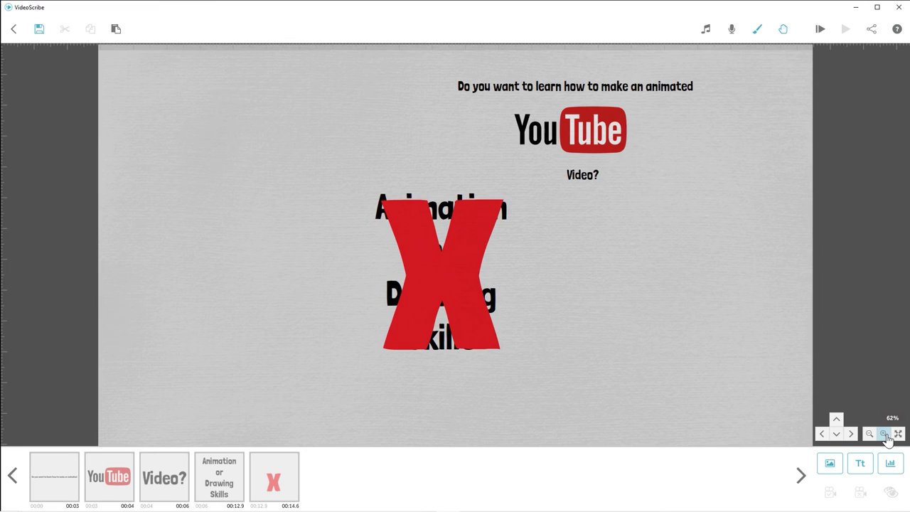
left_click(883, 433)
left_click_drag(652, 197, 548, 321)
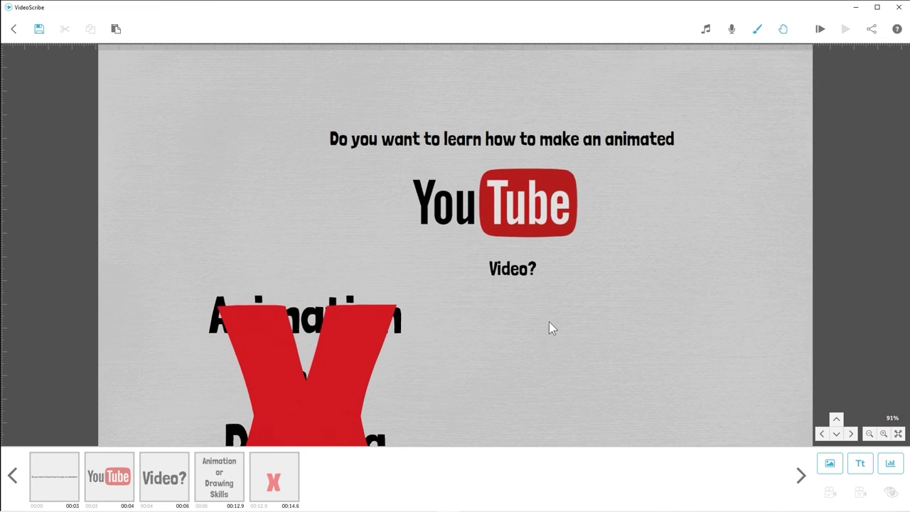
left_click_drag(666, 383, 675, 280)
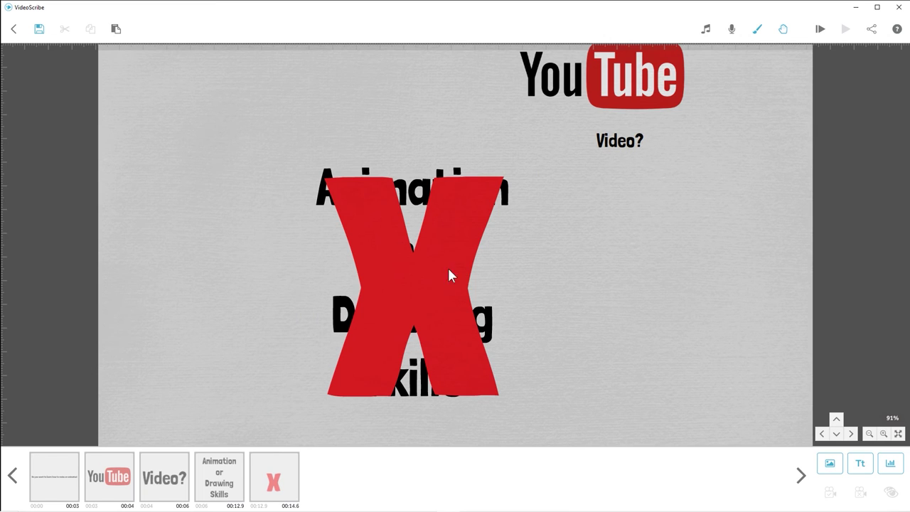
left_click_drag(582, 329, 610, 308)
Step: Set the pause after the 'Animation or Drawing Skills' text to 0
left_click(228, 487)
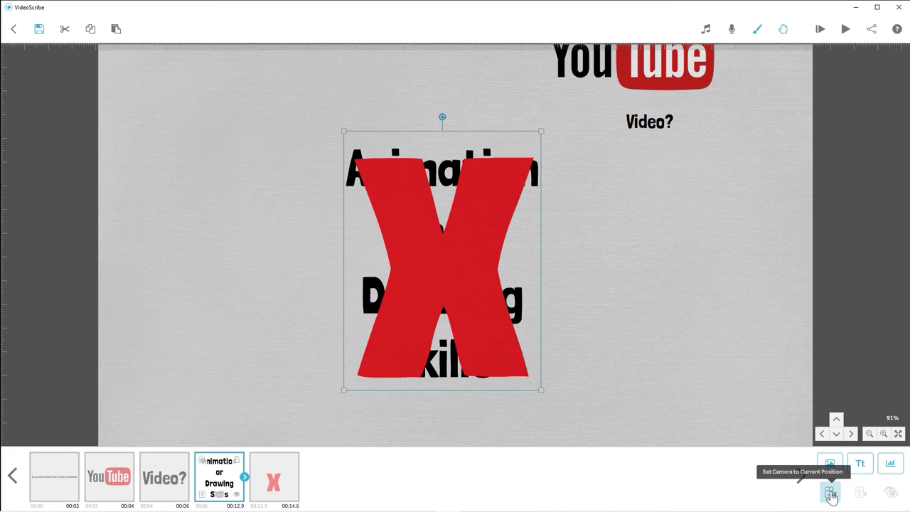
left_click(283, 476)
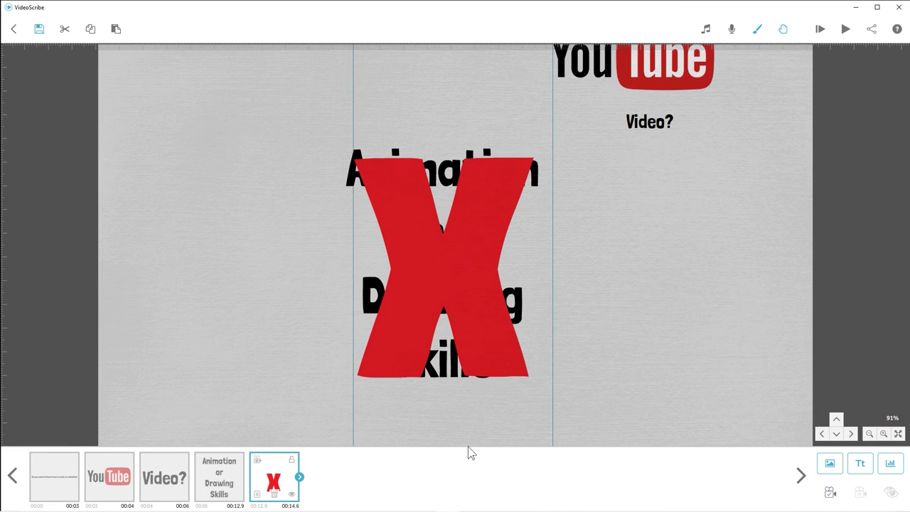
left_click(215, 485)
left_click(201, 495)
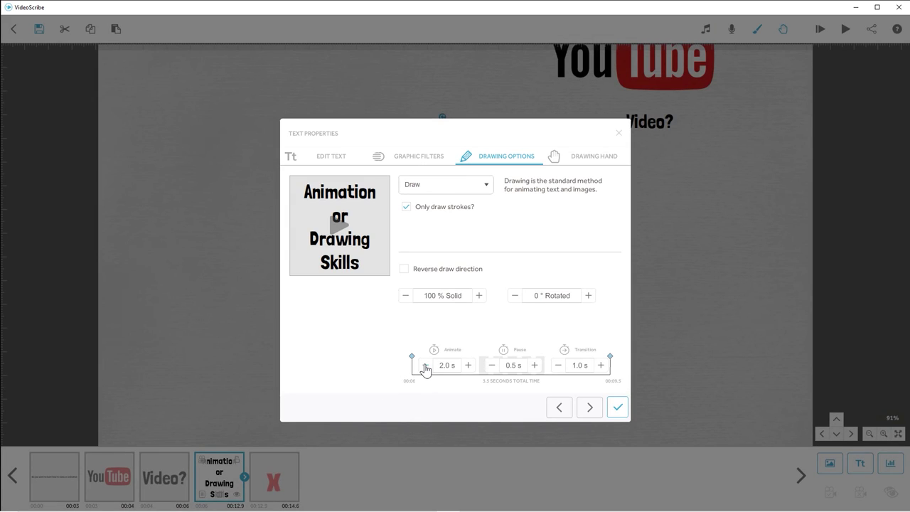
left_click(491, 365)
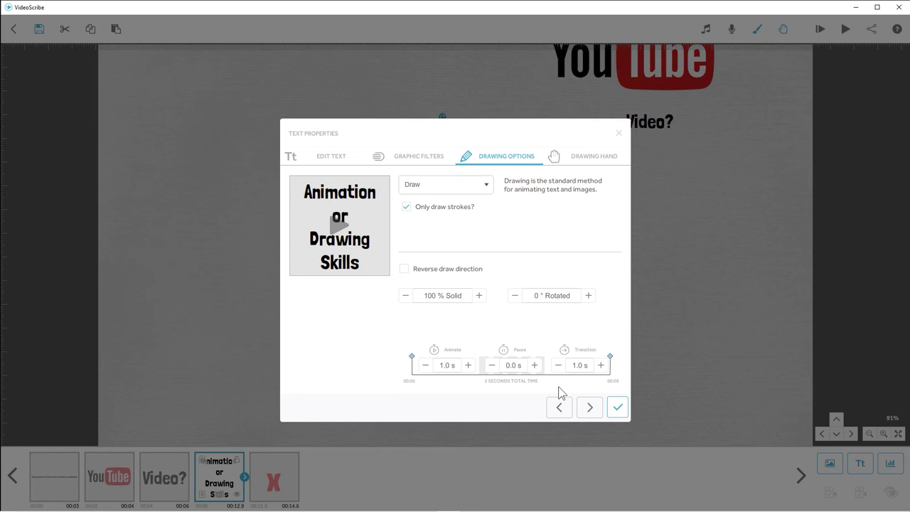
left_click(617, 407)
Step: Give the red X a 1.0 s draw time with no pause or transition
left_click(276, 488)
left_click(257, 494)
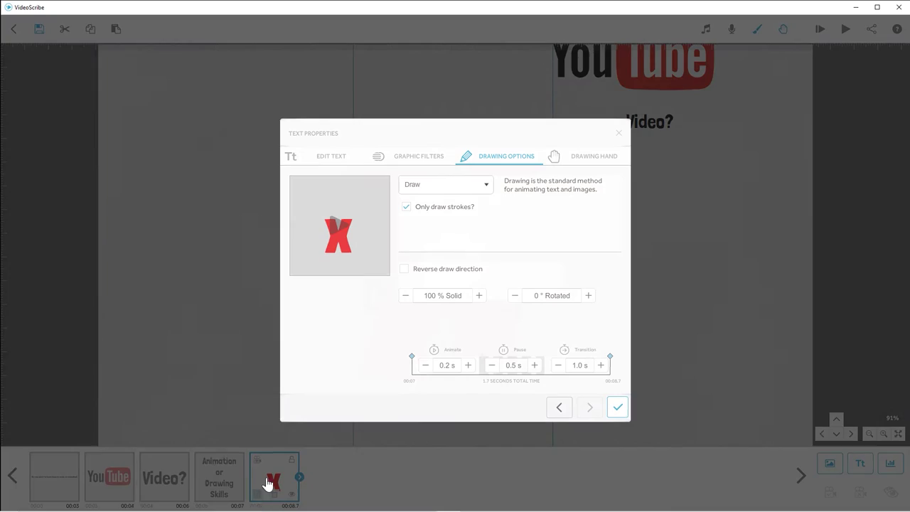
left_click(468, 366)
left_click(468, 366)
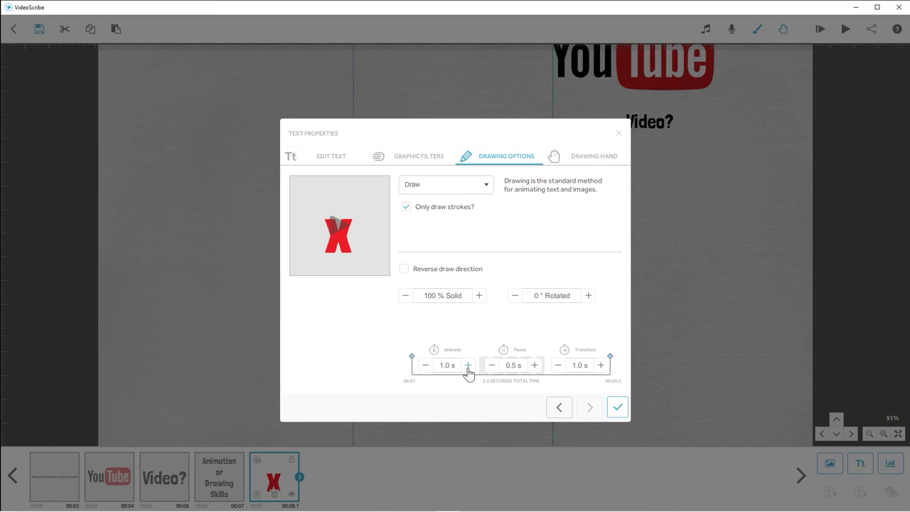
left_click(492, 366)
left_click(556, 365)
left_click(555, 366)
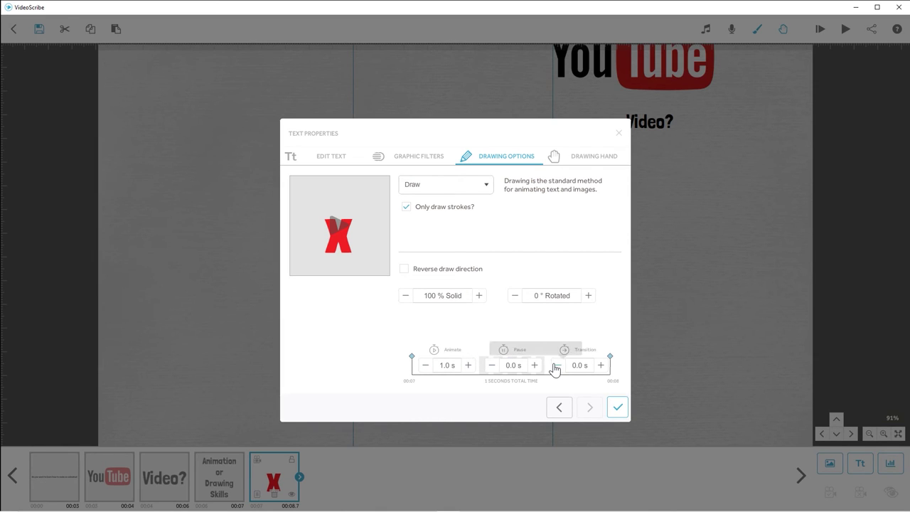
left_click(617, 406)
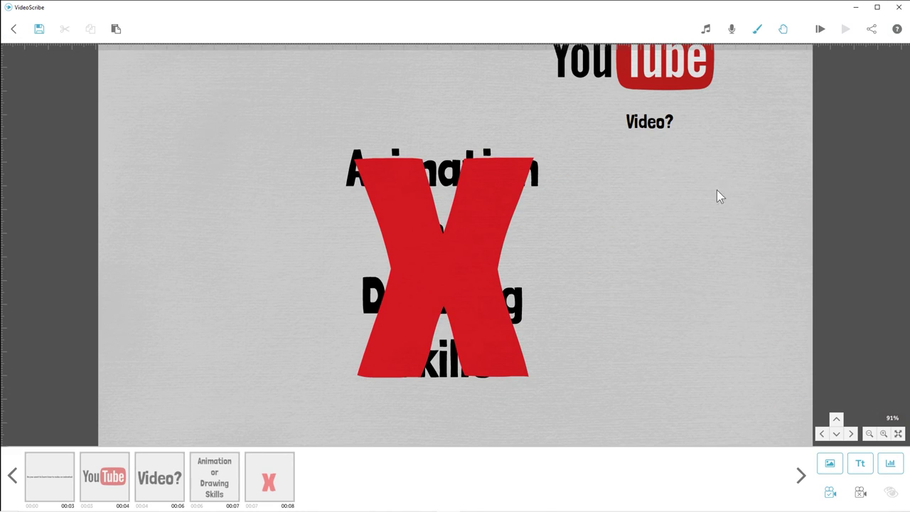
left_click_drag(708, 173, 650, 244)
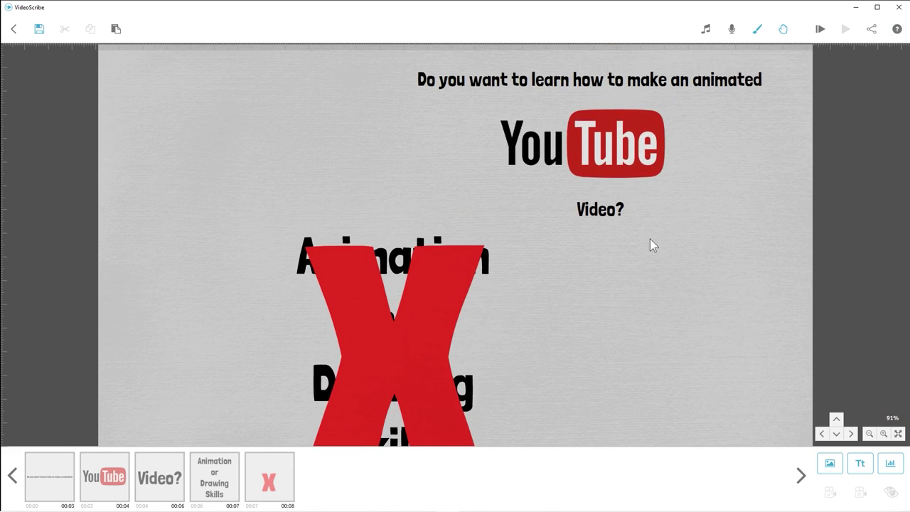
left_click_drag(608, 354, 661, 263)
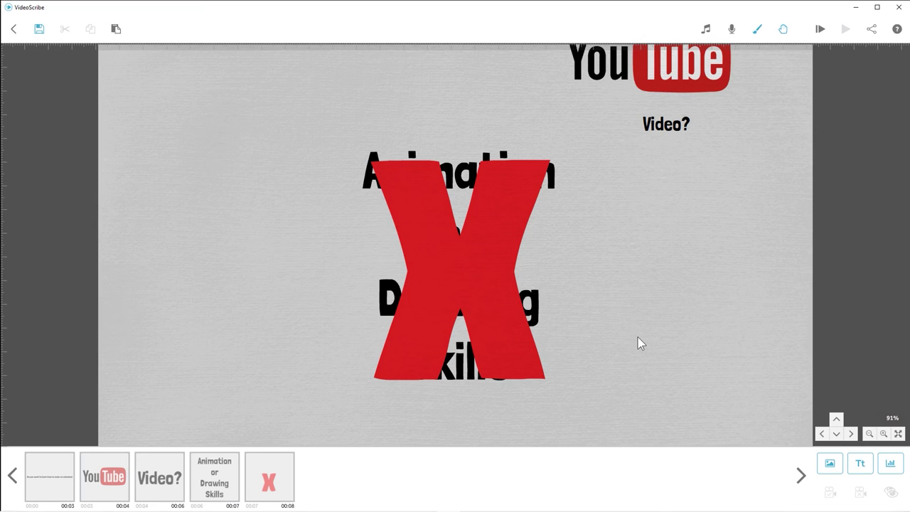
Step: Pan the canvas down past the crossed-out text to make room for new elements
left_click_drag(638, 334, 620, 175)
left_click_drag(638, 226, 610, 135)
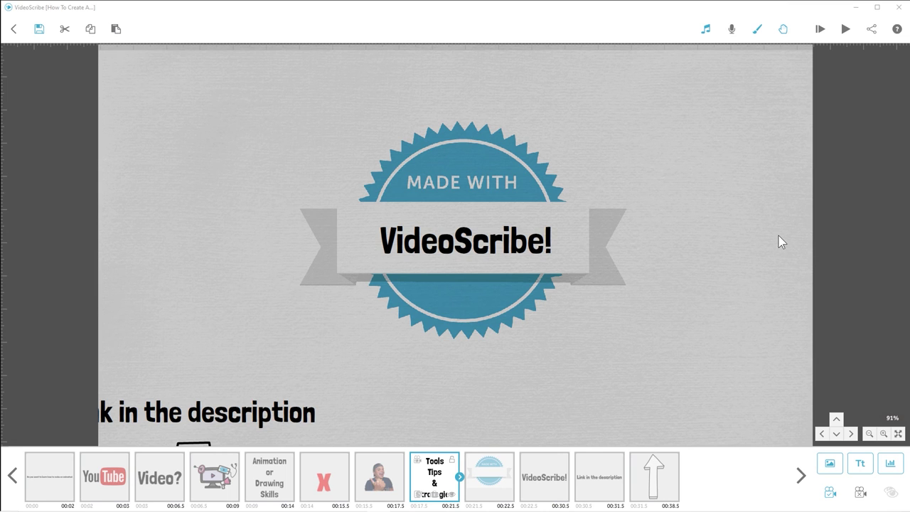
Step: Download the scribe as an AVI video at 1080 Full HD size and start rendering
left_click(872, 29)
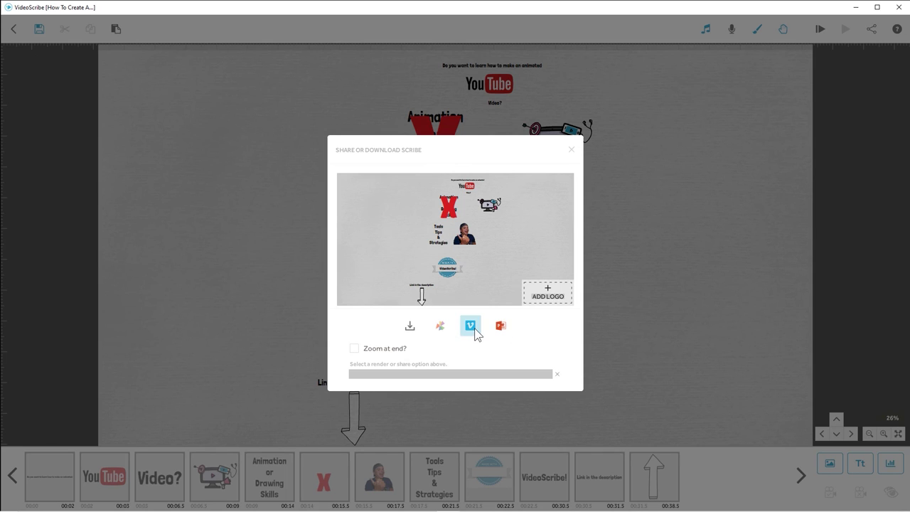
left_click(410, 327)
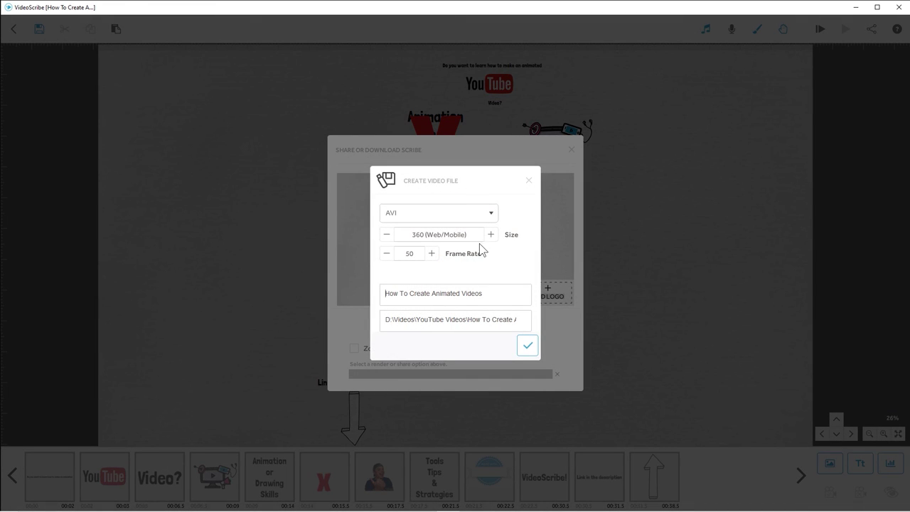
left_click(446, 213)
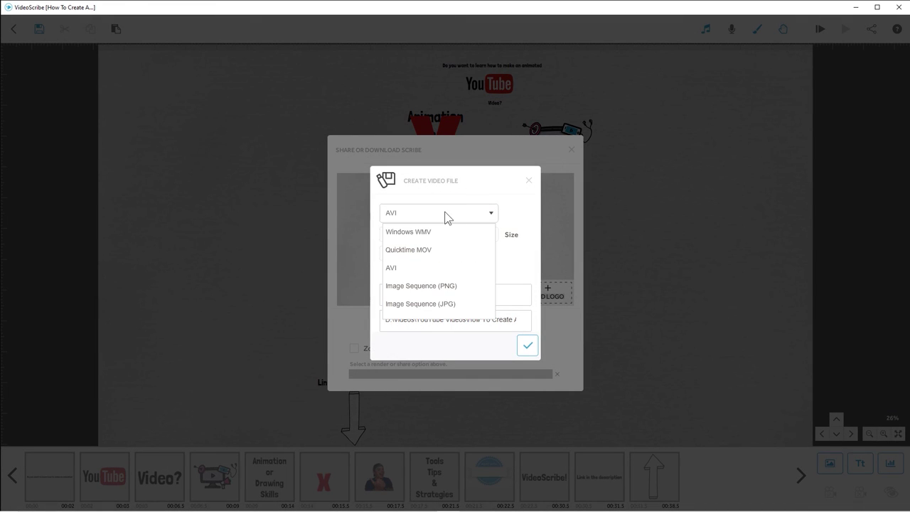
left_click(395, 270)
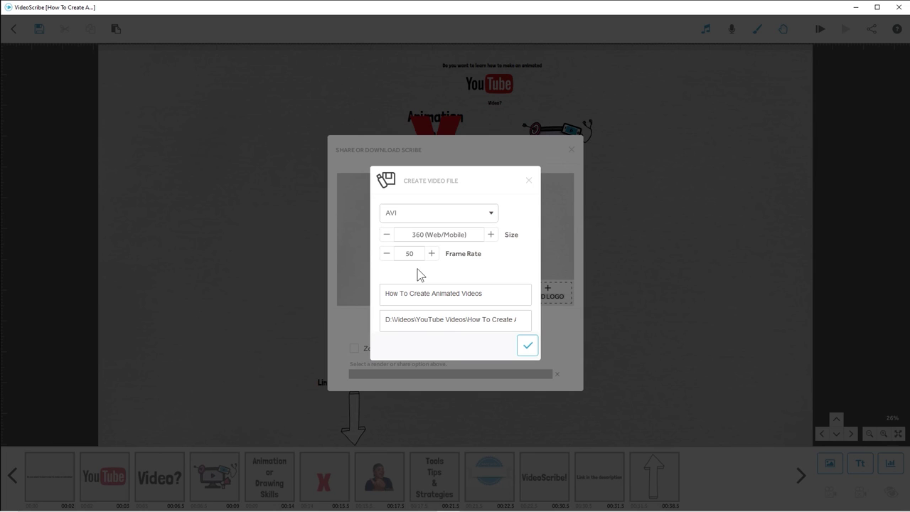
left_click(491, 235)
left_click(491, 235)
left_click(490, 235)
left_click(528, 347)
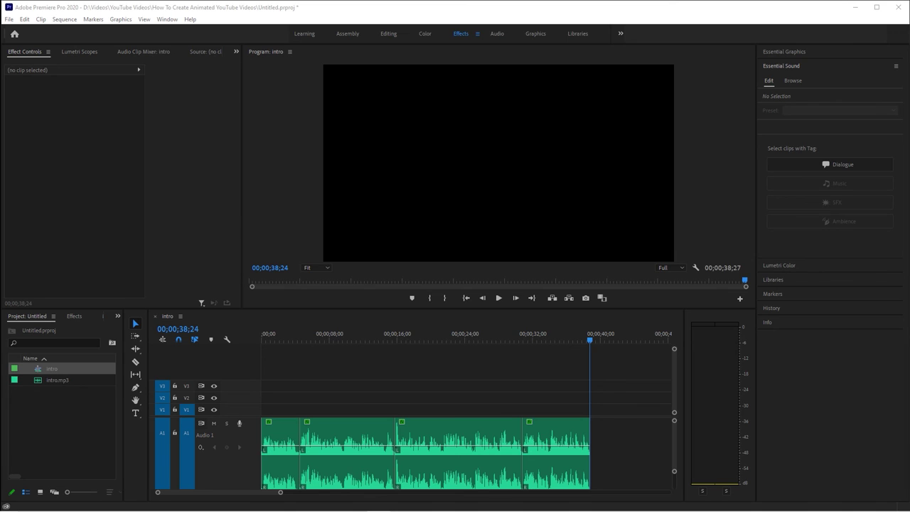
Step: Drop the rendered scribe AVI onto the intro sequence above the intro.mp3 audio
left_click_drag(400, 192, 63, 410)
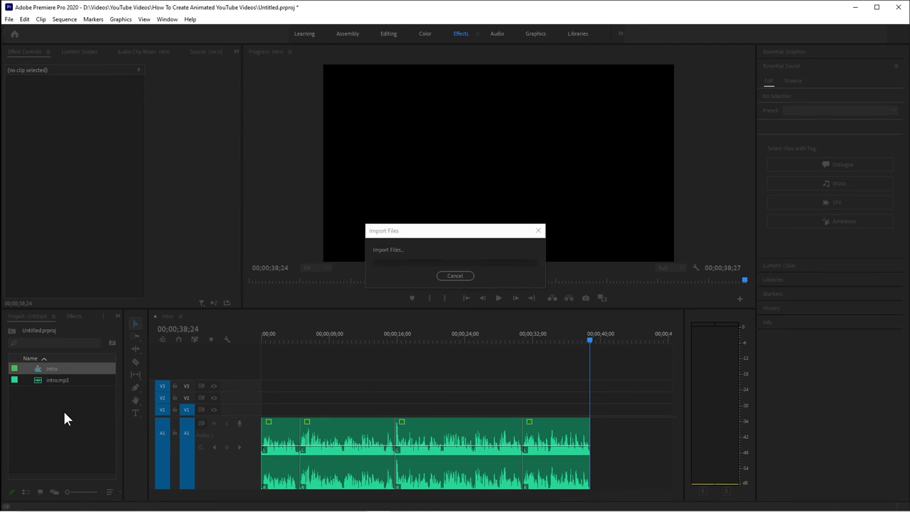